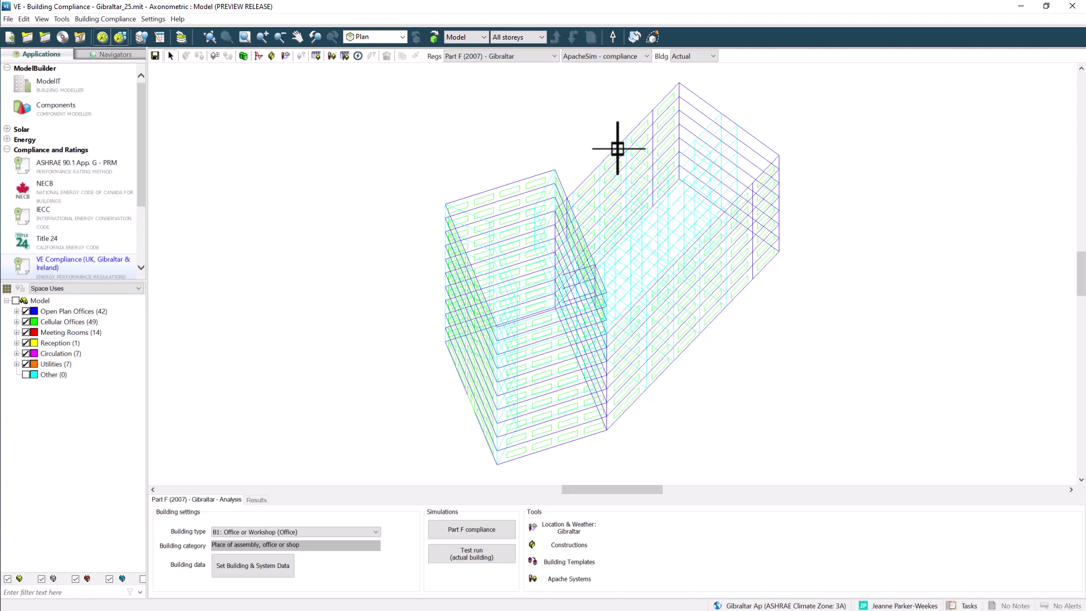
- Switch the Building Compliance Bldg dropdown to the Reference building
click(699, 77)
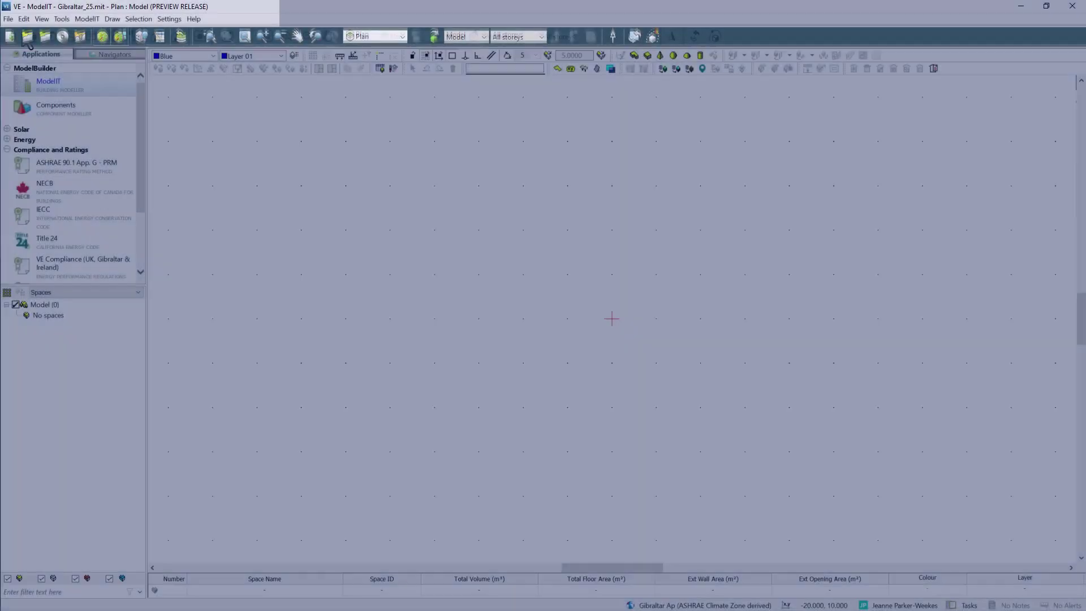
- Import Gibraltar_25.gem as a BIM file, applying its site and location data
click(8, 18)
mouse_move(34, 86)
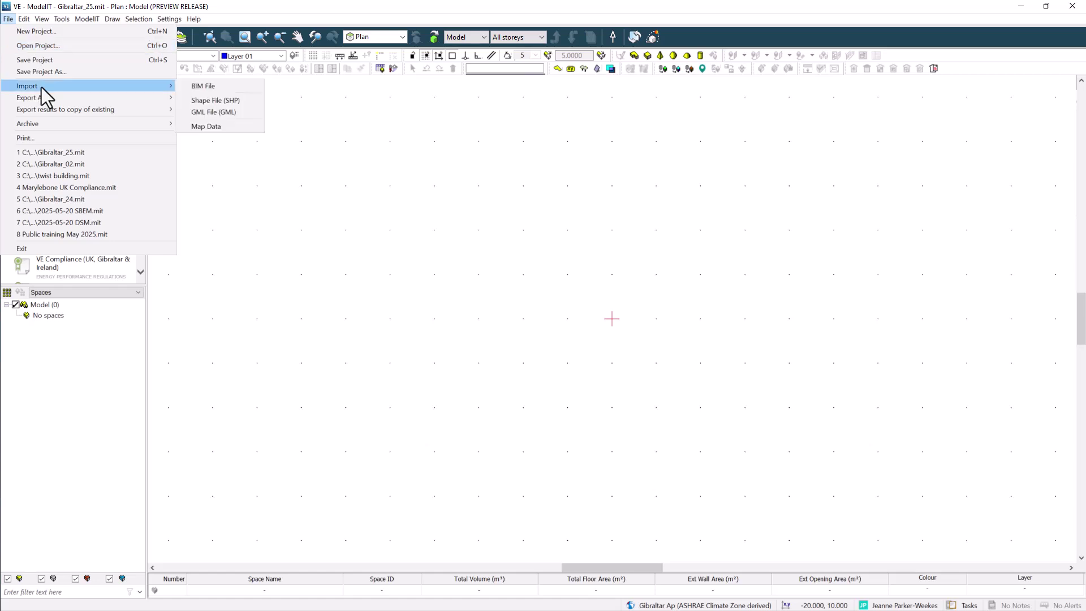
click(215, 87)
click(283, 175)
click(353, 275)
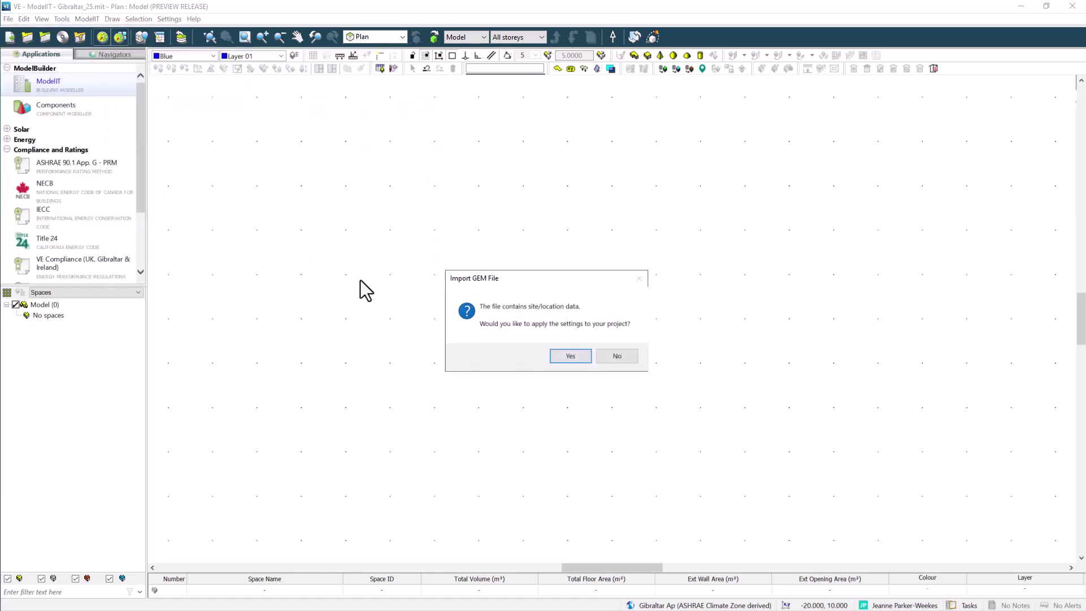
click(576, 360)
drag(587, 298, 504, 298)
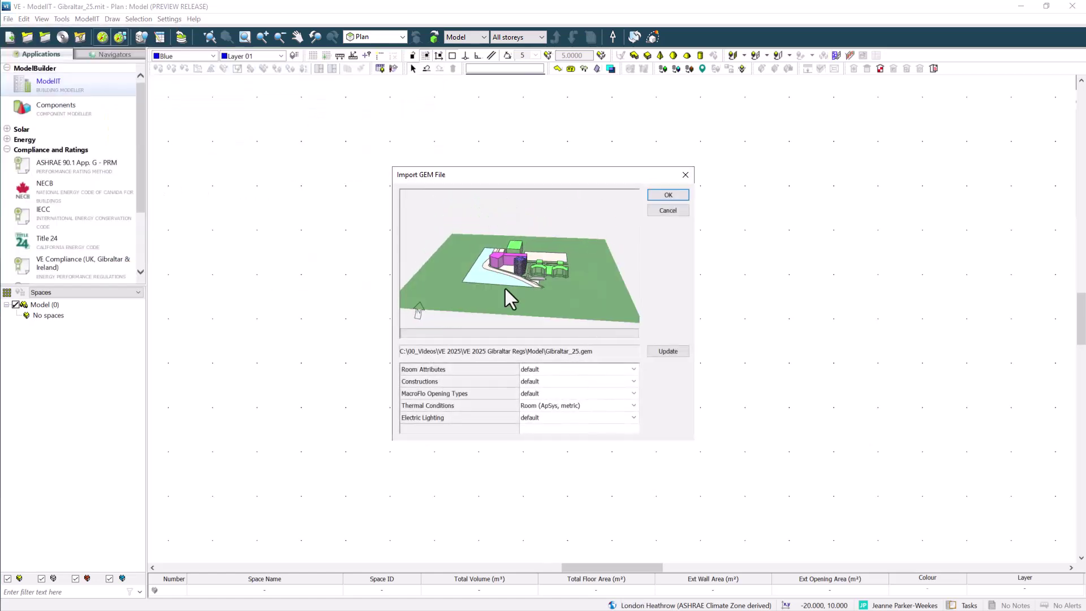
click(667, 195)
- Show the imported model in axonometric view in Model Viewer II
click(403, 37)
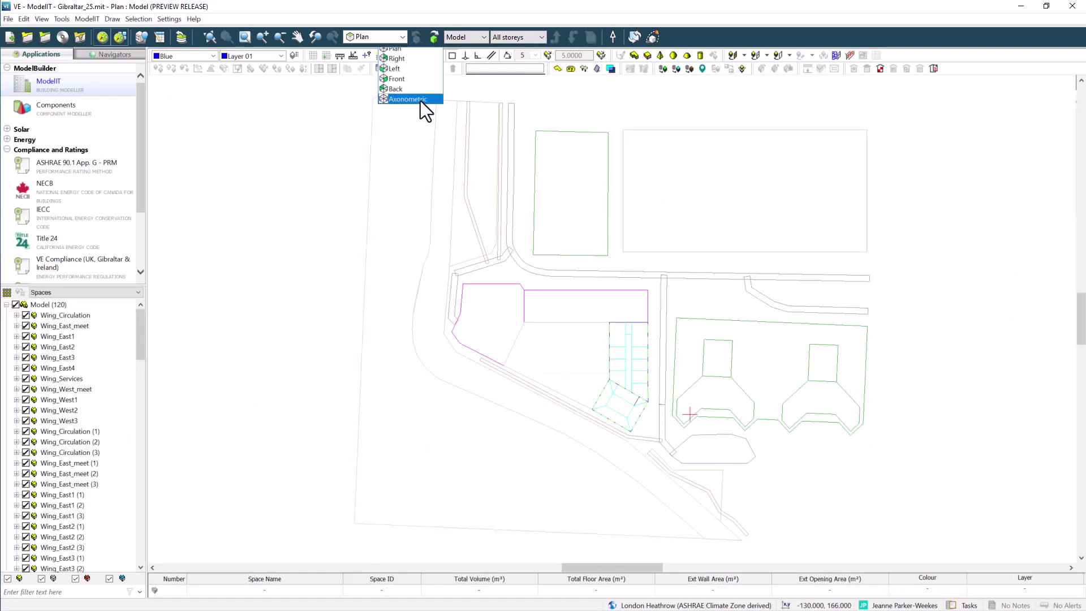
click(419, 100)
click(733, 54)
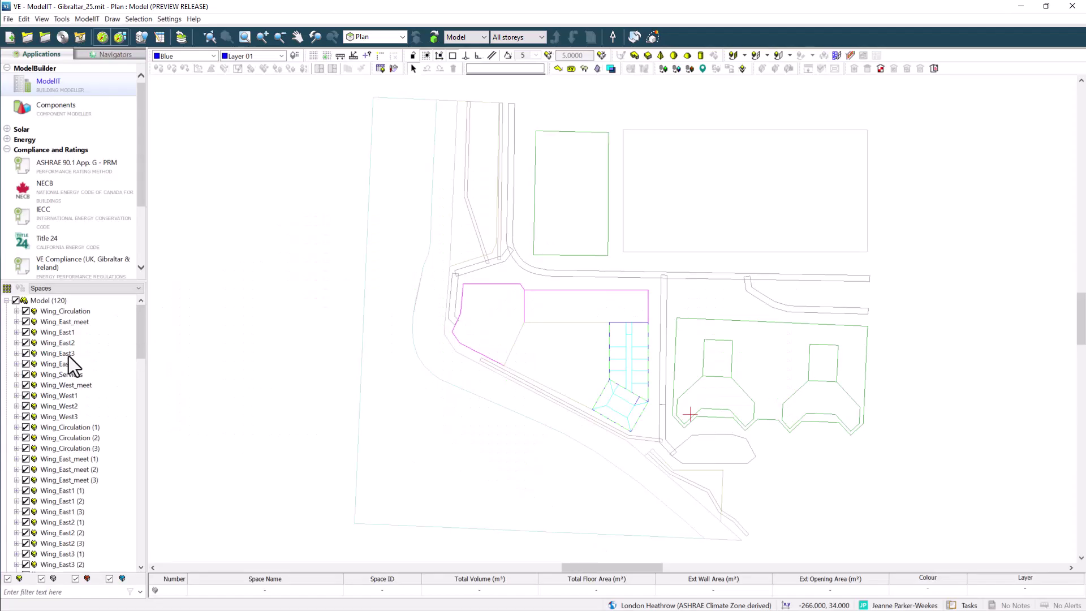
- Inspect spaces such as Wing_East3 and Wing_West2 (3), then clear the selection
click(63, 354)
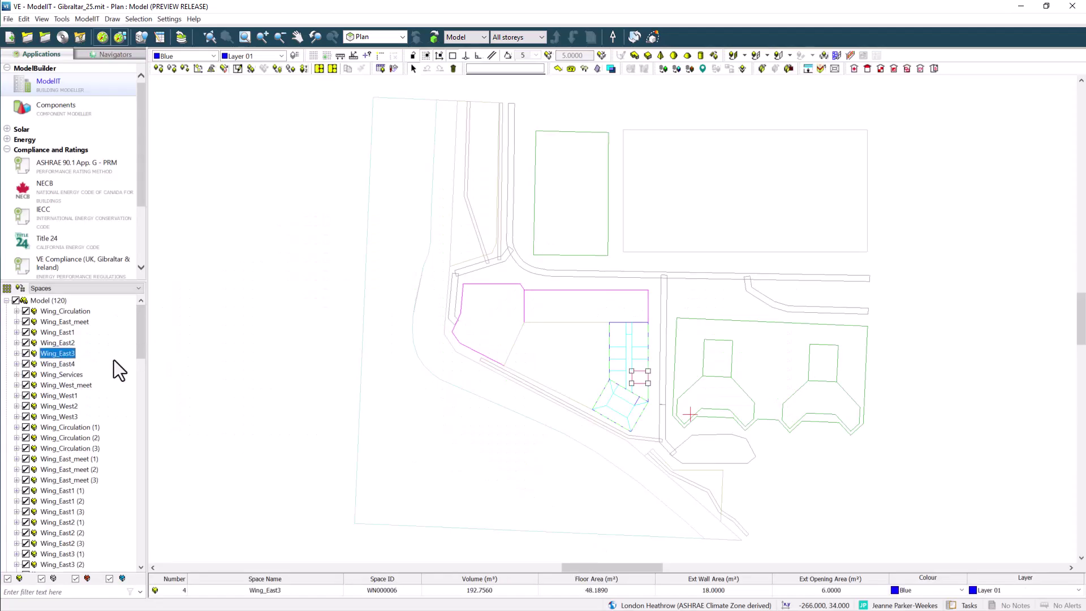
click(62, 427)
click(61, 501)
mouse_move(138, 348)
mouse_down()
mouse_move(141, 512)
mouse_move(140, 332)
mouse_up()
click(59, 352)
click(57, 469)
click(56, 511)
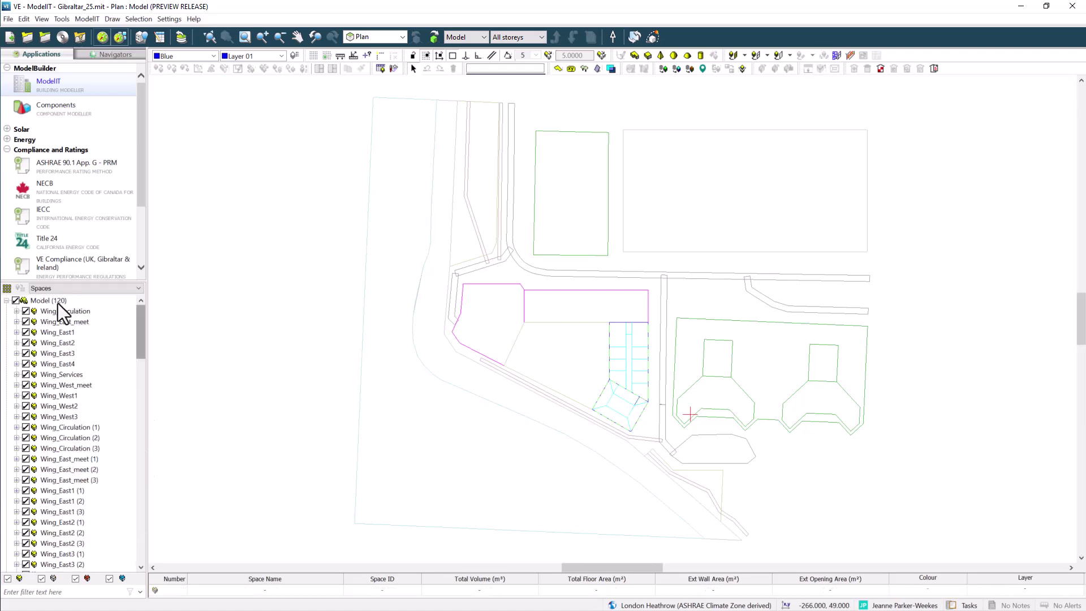
- Check Tower_West (9) space uses in Tabular Space Data and group spaces by Space Uses
click(7, 288)
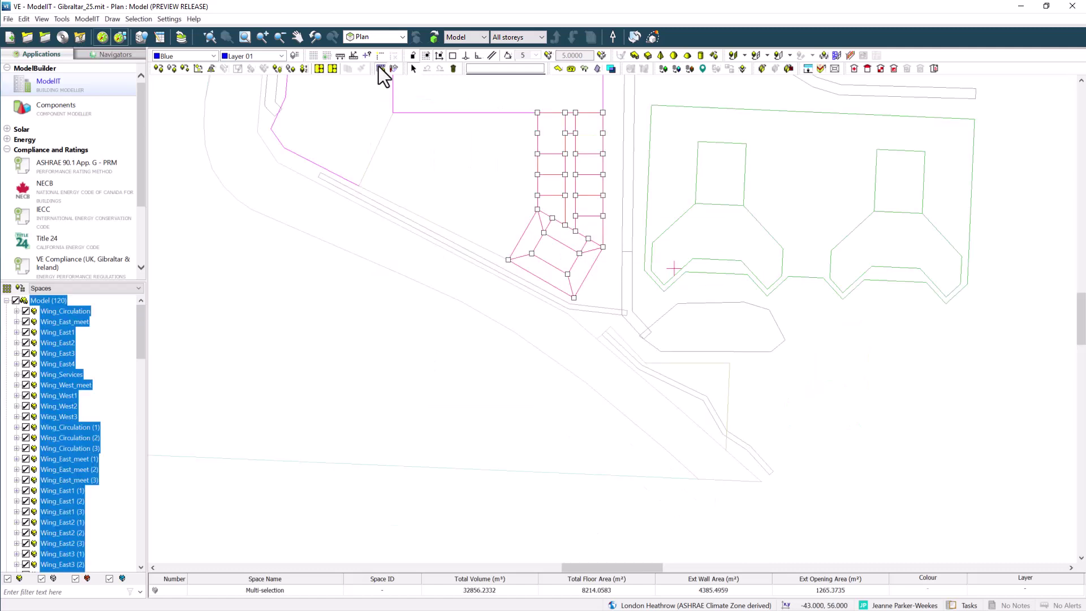
click(380, 68)
click(134, 372)
shift+click(134, 474)
click(463, 474)
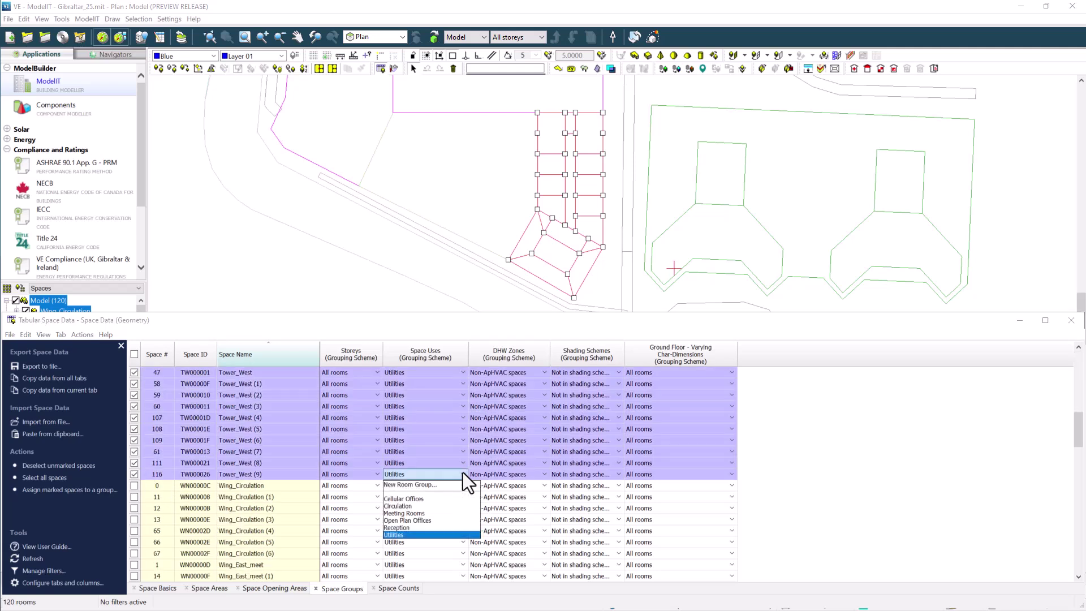
click(437, 504)
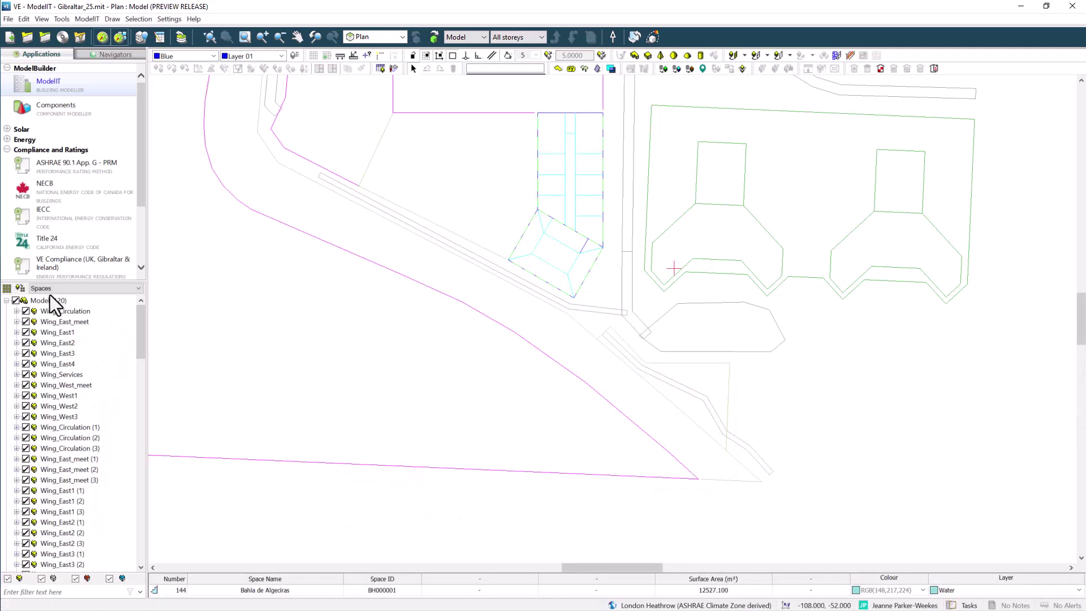
click(50, 293)
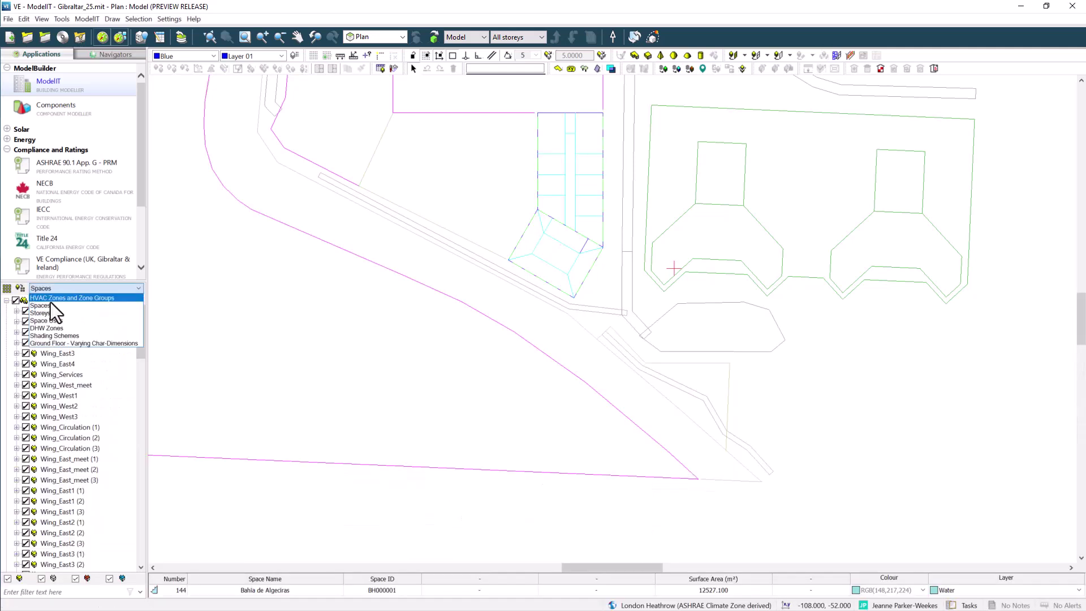
click(46, 320)
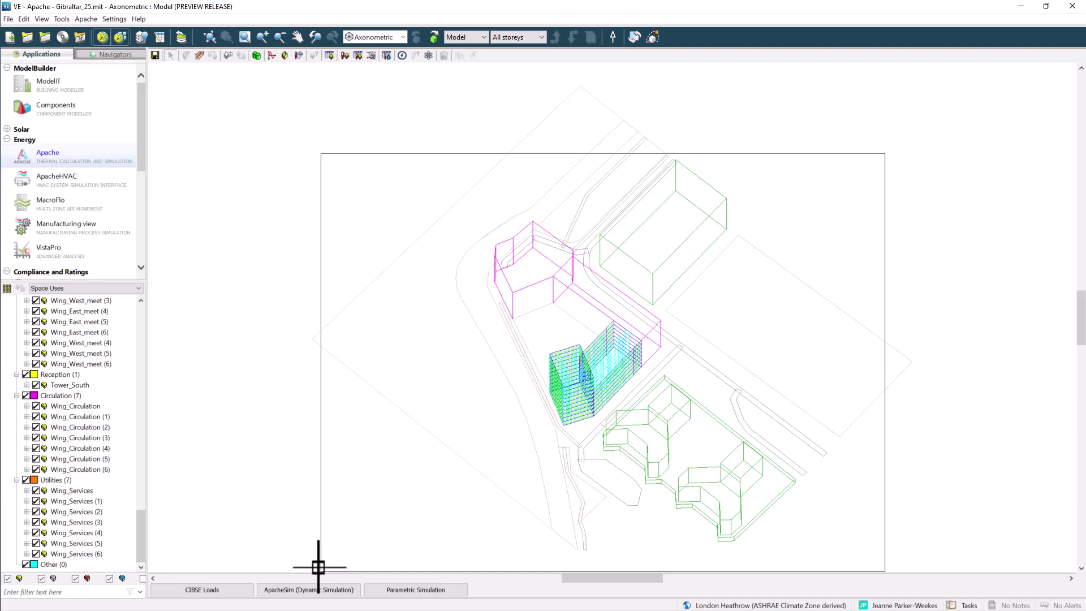
- Visualise input data for all rooms, then switch to VE Compliance (UK, Gibraltar & Ireland)
key(ctrl+a)
click(444, 55)
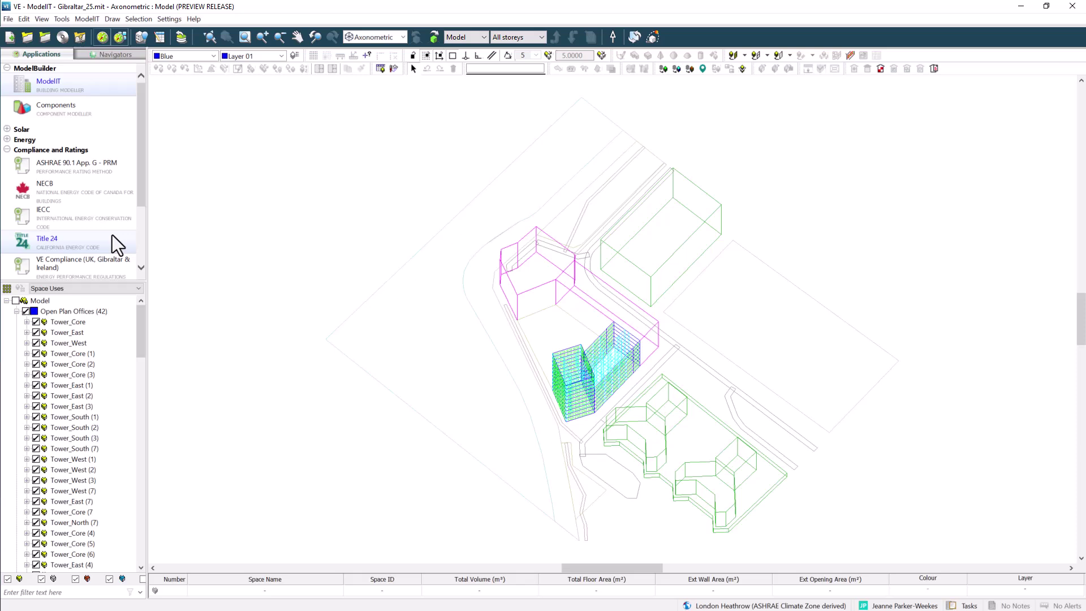
click(73, 260)
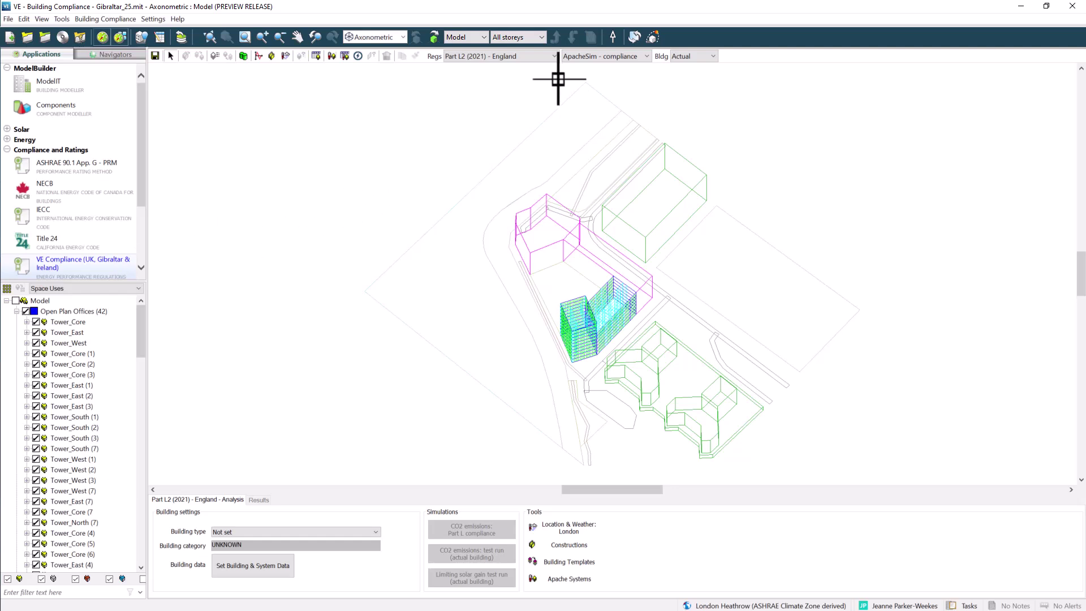
- Change the regulations to Part F (2007) - Gibraltar, accepting the weather location warning
click(554, 56)
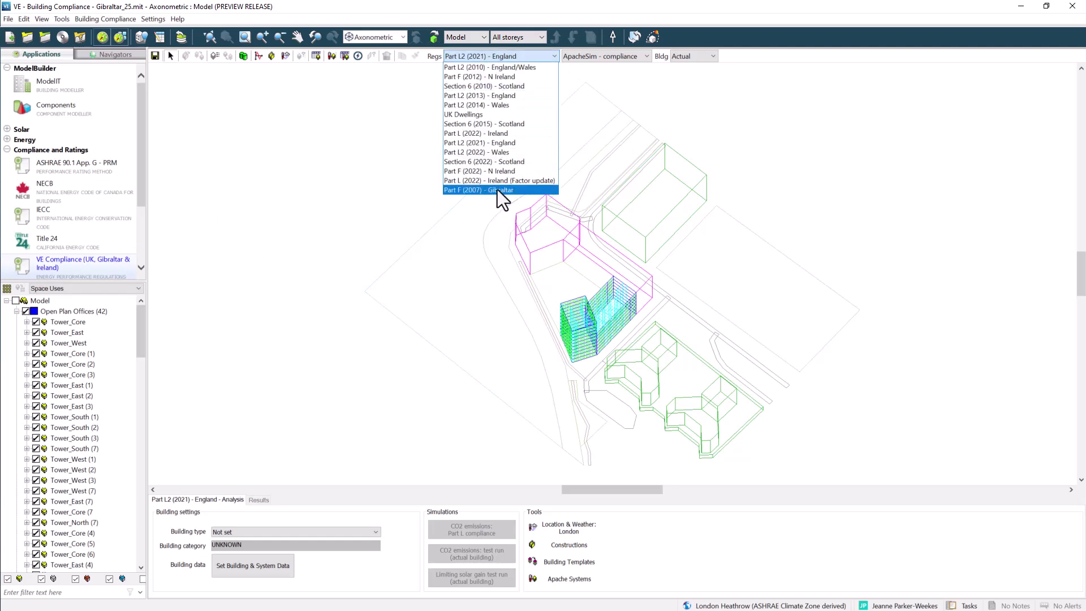
click(514, 190)
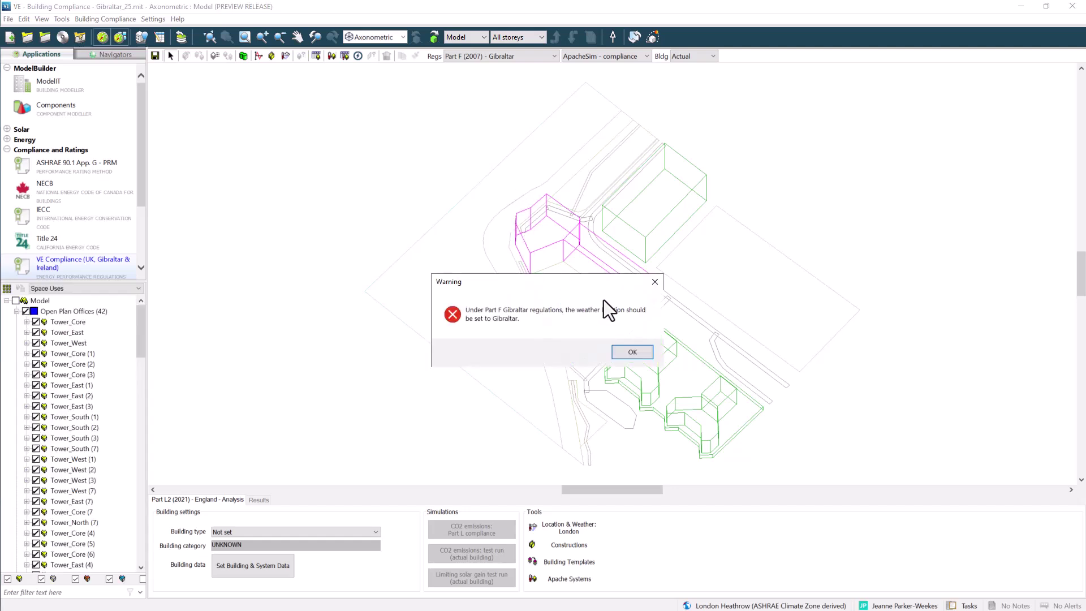
click(638, 353)
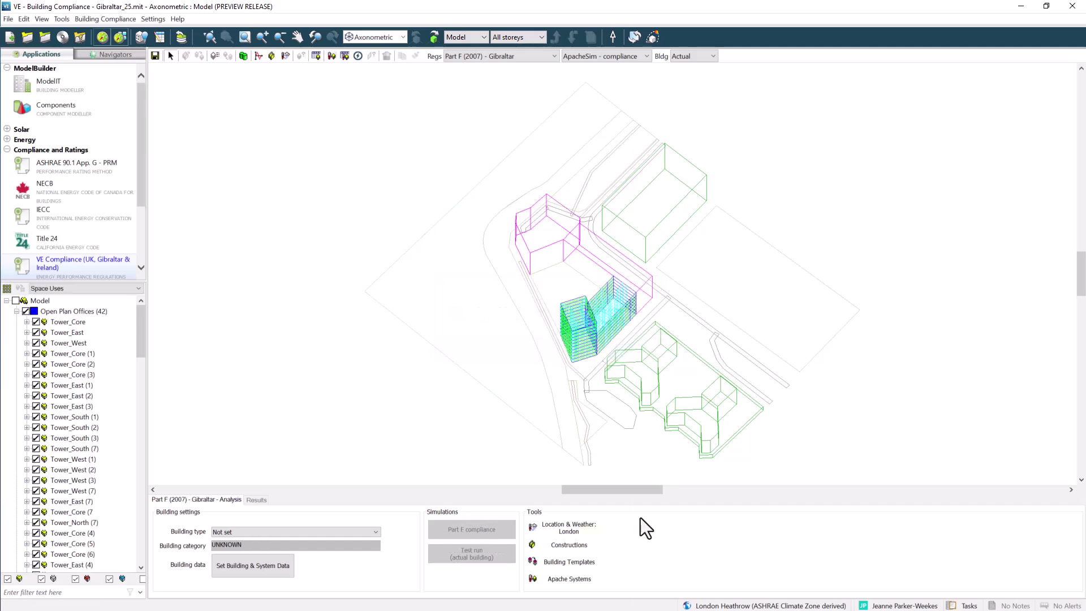
- Set the project location and weather to Gibraltar Ap
click(573, 529)
click(523, 190)
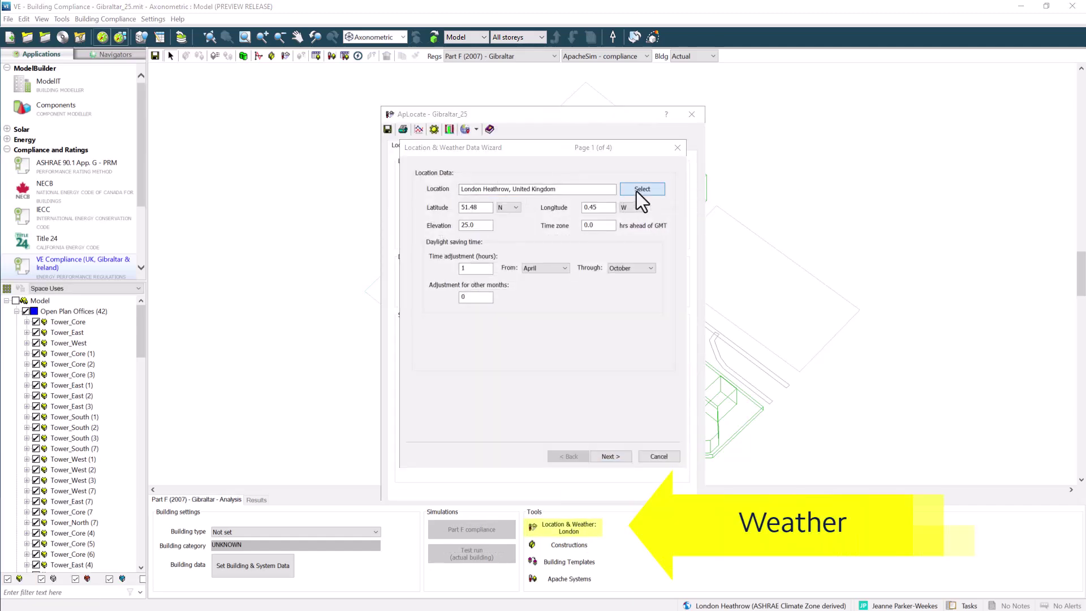
click(638, 193)
click(386, 238)
click(673, 446)
click(614, 456)
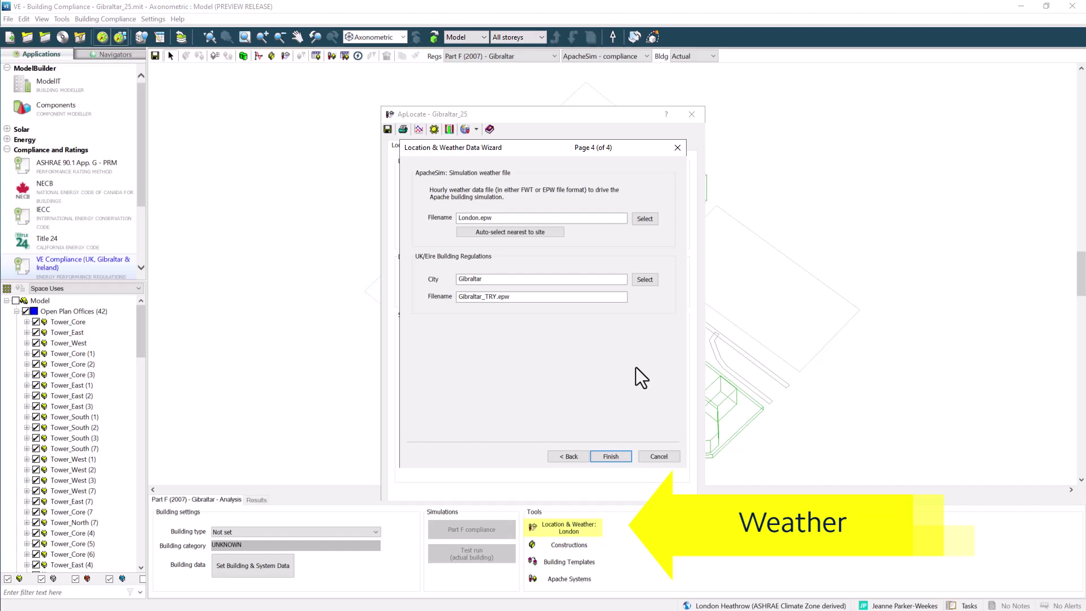
click(627, 456)
- Save the Gibraltar location and set all rooms to building type B1: Office or Workshop (Office)
click(388, 129)
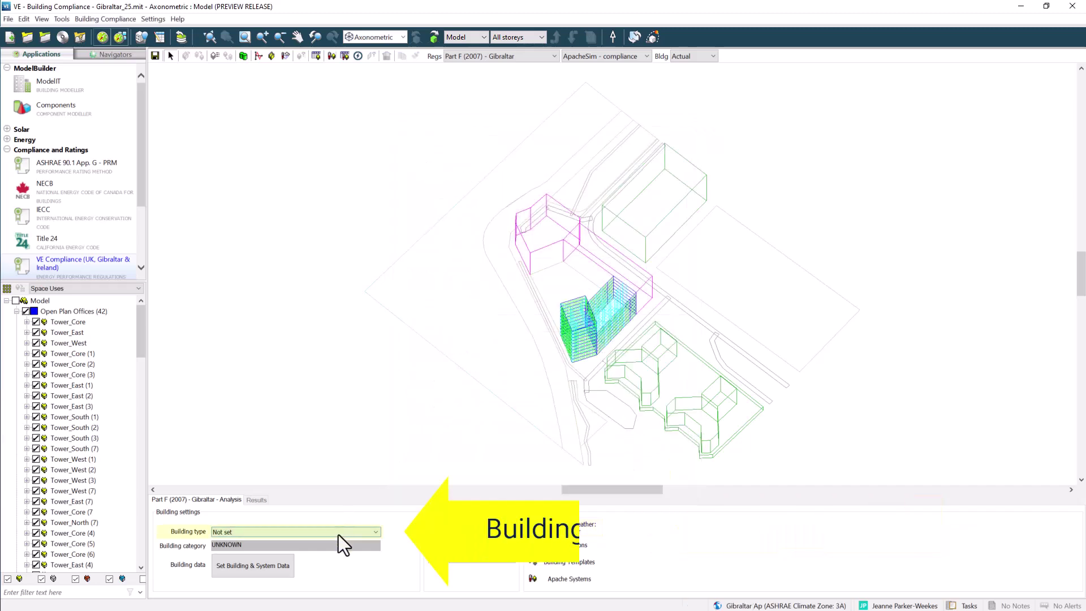
click(373, 534)
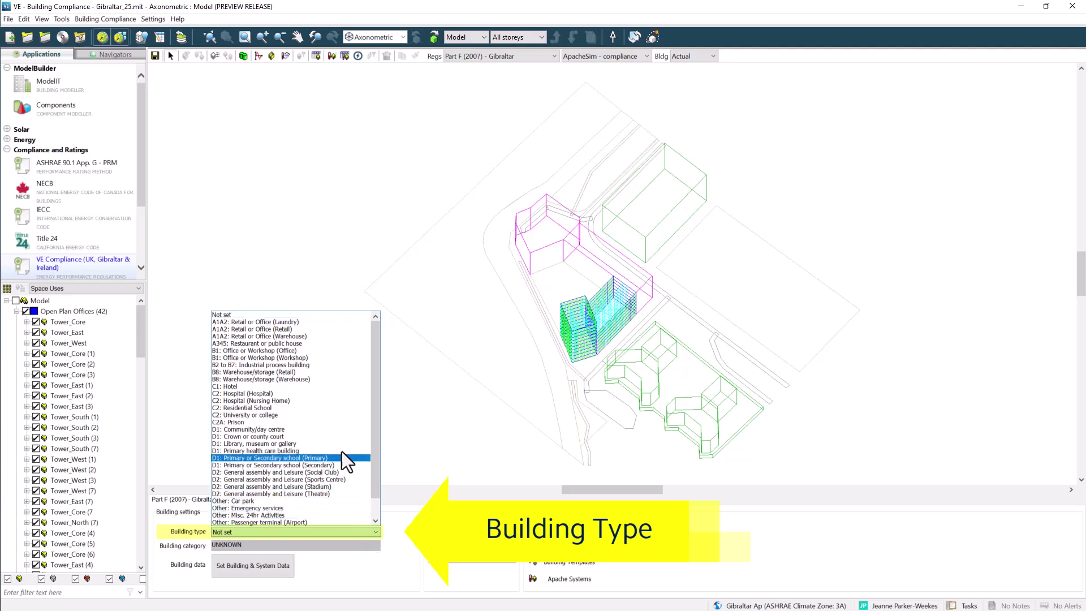
click(279, 350)
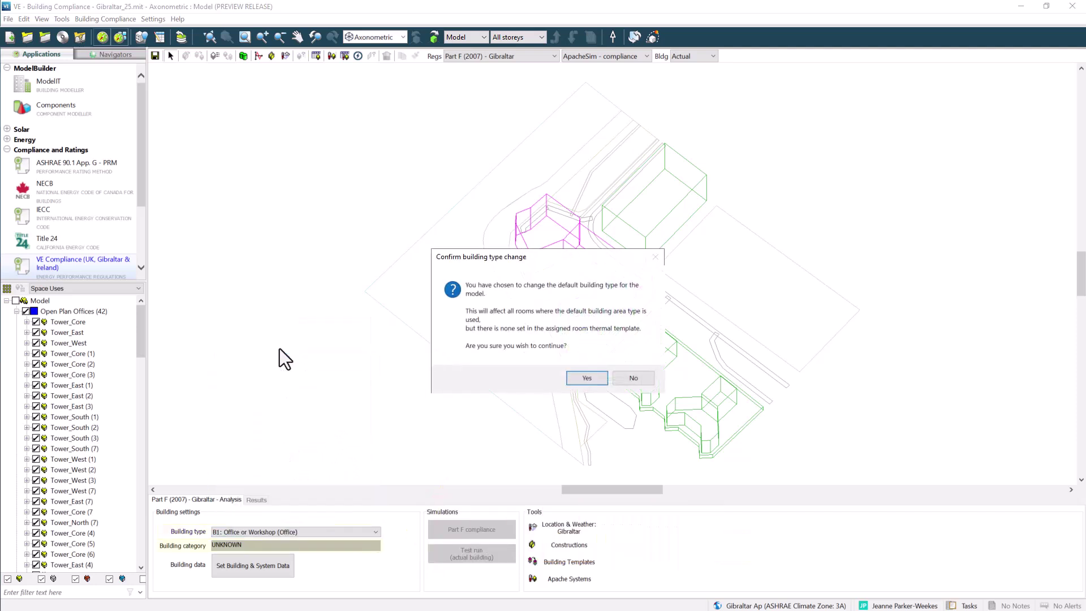
click(588, 379)
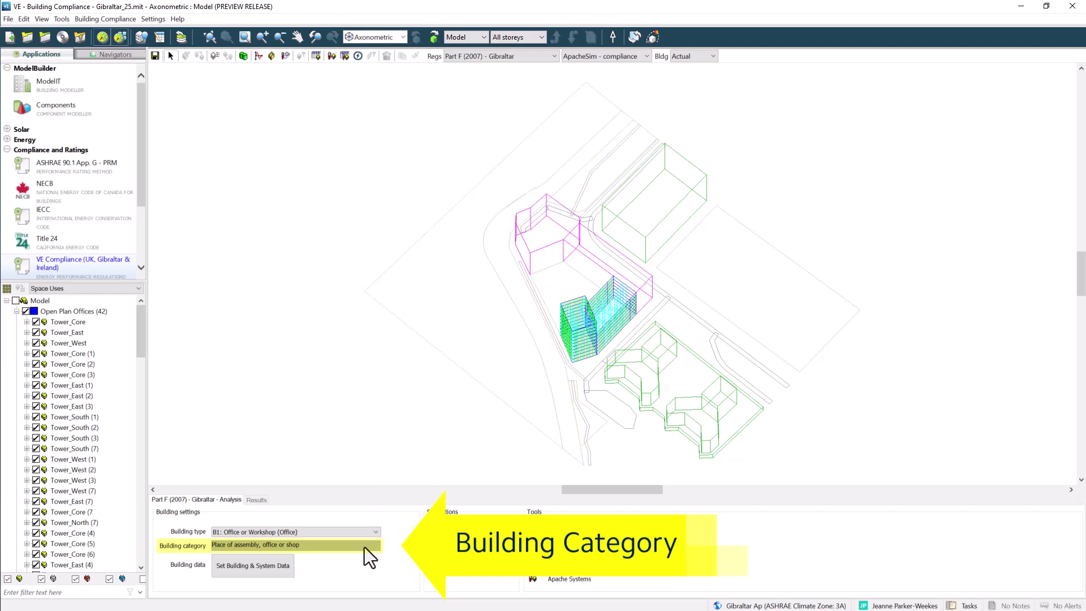
click(17, 311)
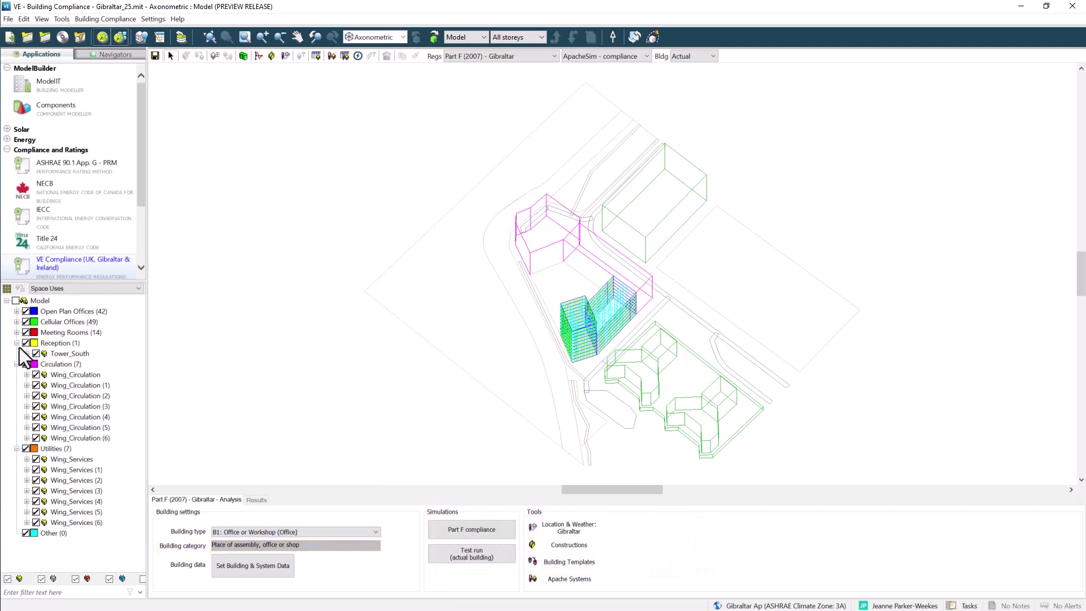
- For the Tower_South reception room, allow a custom NCM activity and choose B1: Office or Workshop (Office)
click(68, 352)
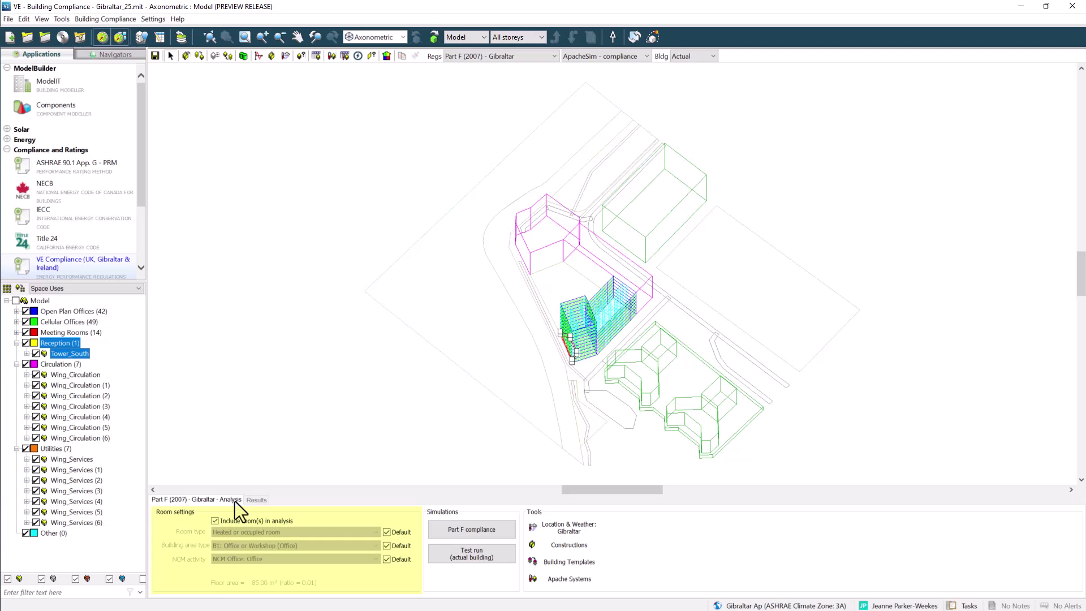
click(386, 546)
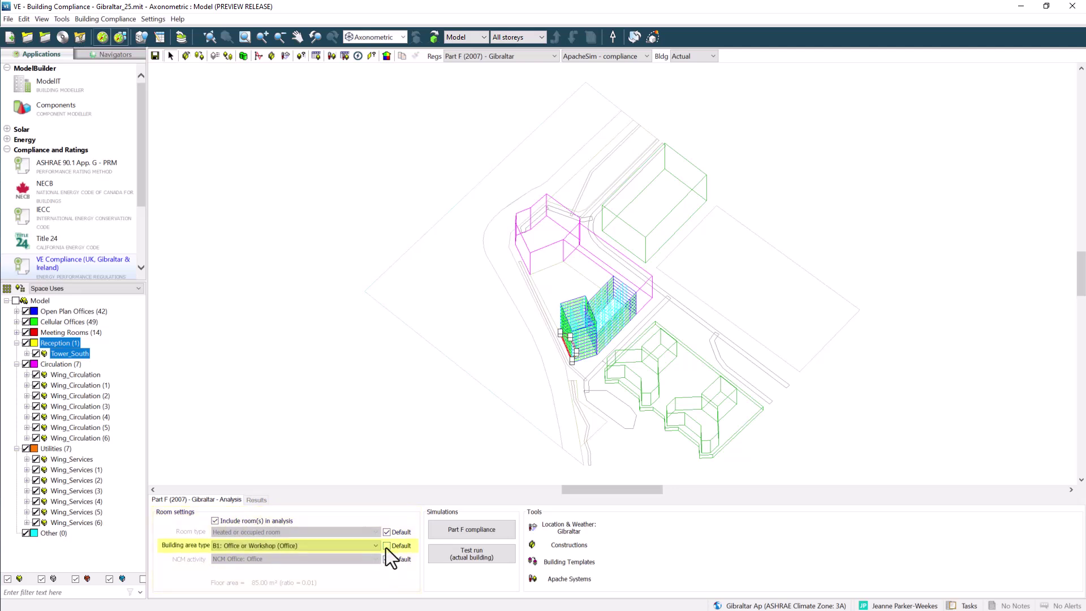
click(386, 545)
click(386, 559)
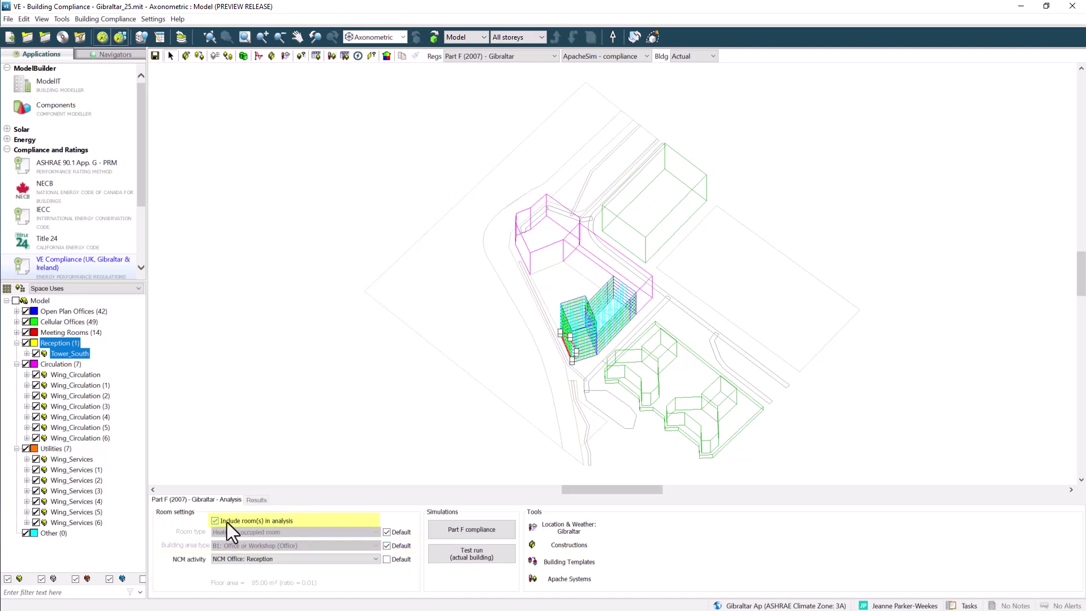
click(375, 532)
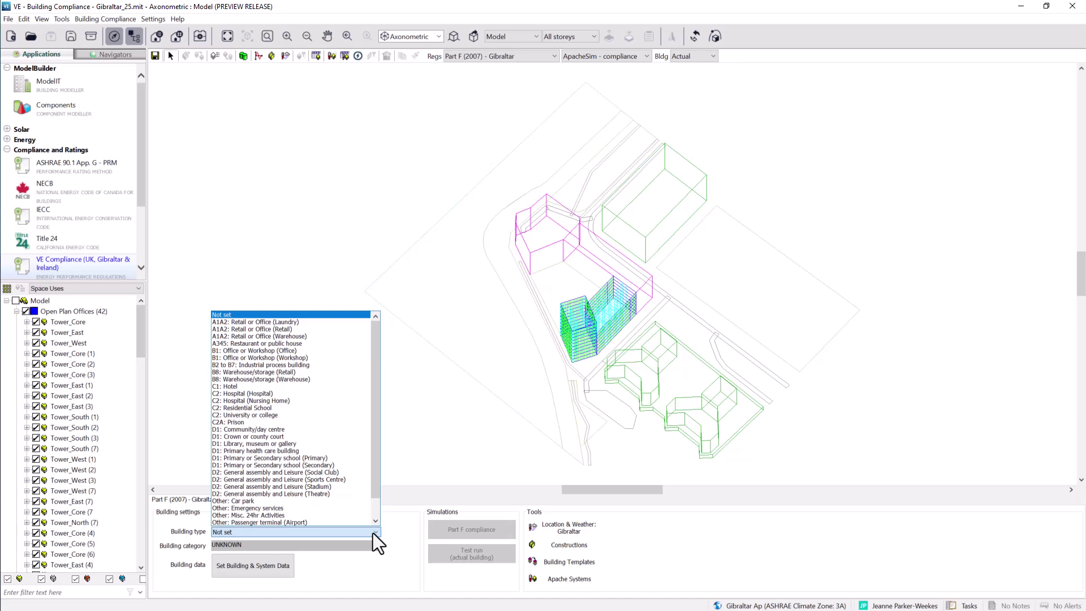
click(279, 350)
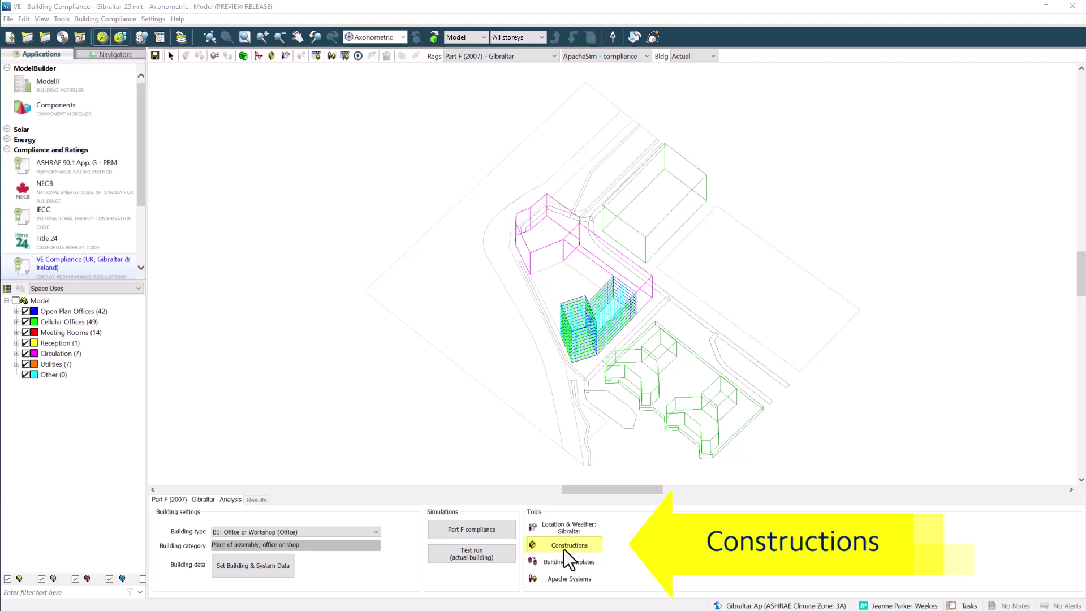
- Import the Gibraltar_02.tpl master template data through the Master Template Wizard
click(564, 548)
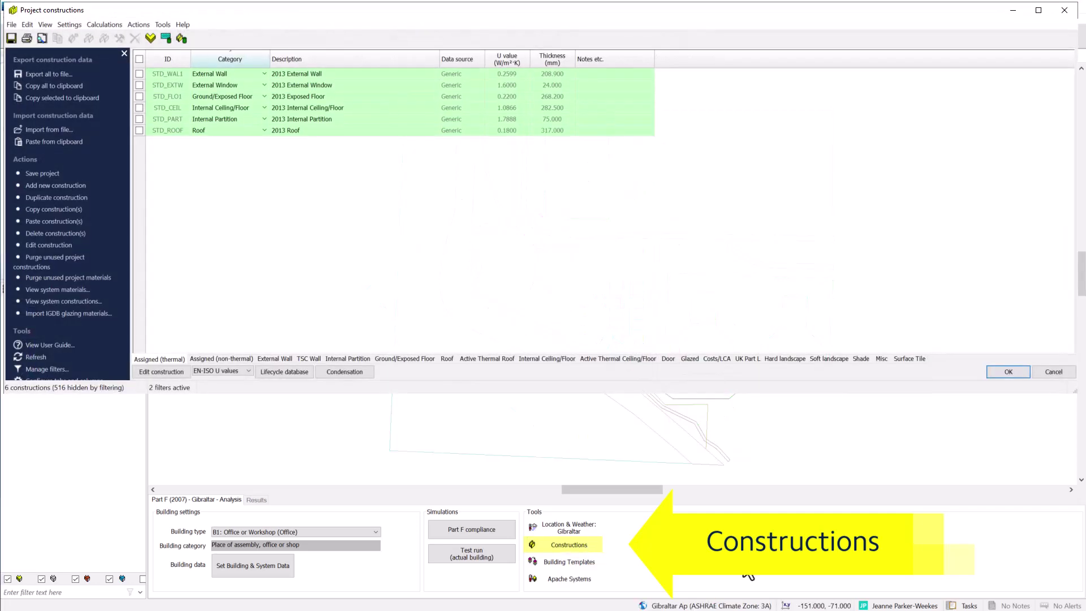
click(1011, 375)
click(59, 19)
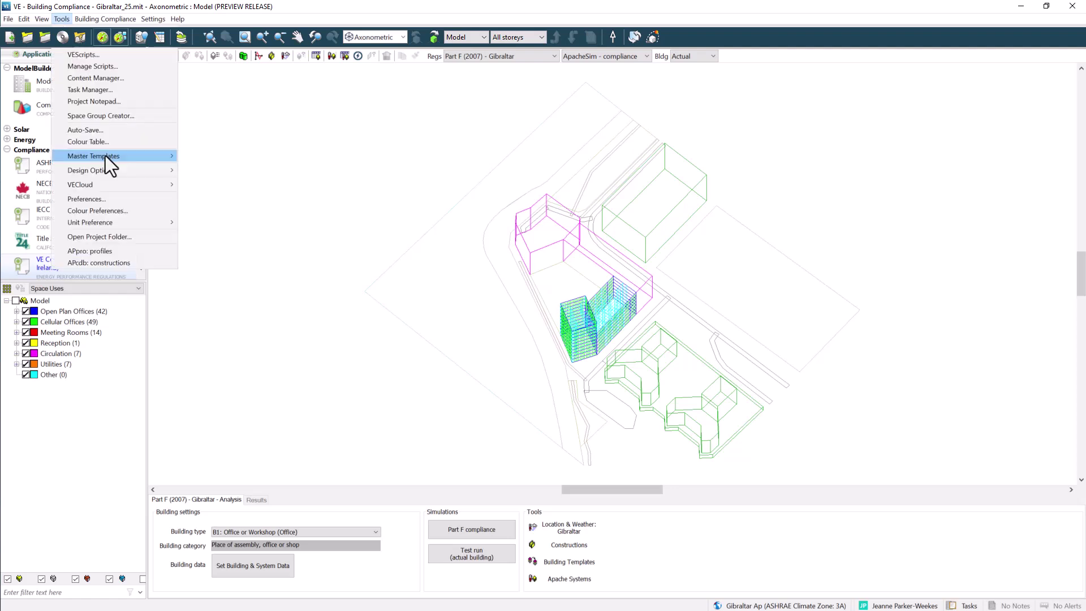
mouse_move(105, 155)
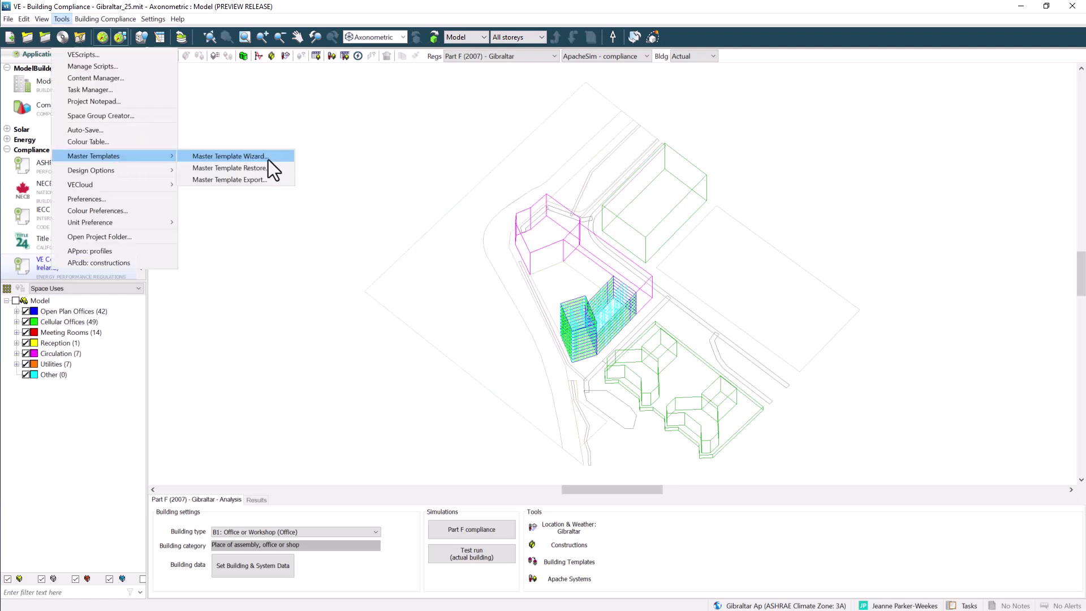
click(268, 159)
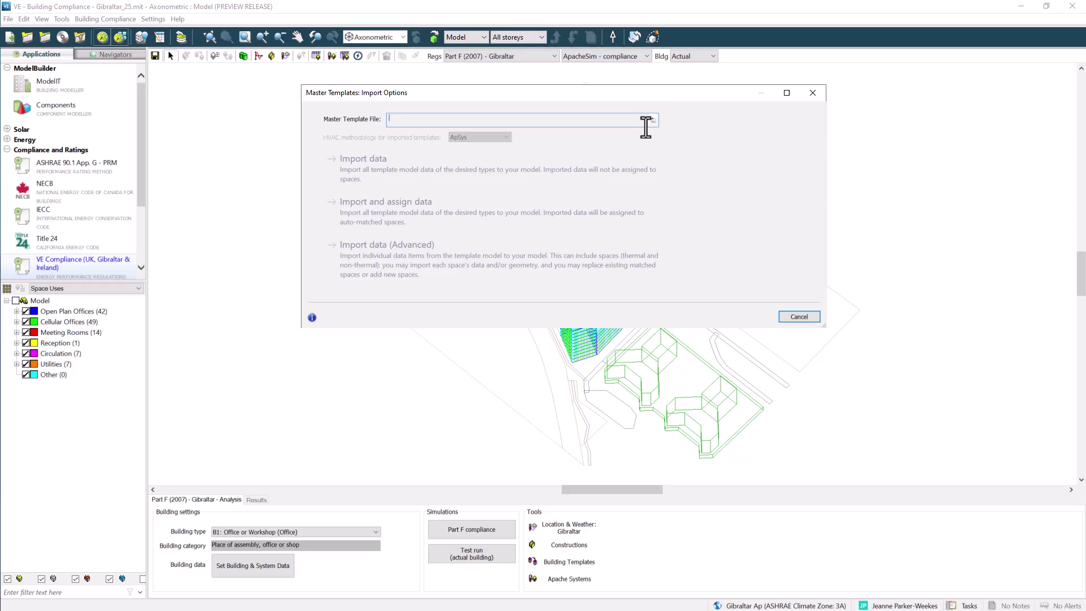
click(477, 161)
- Filter constructions to External Wall and view Test Case External Wall's regulations settings
click(569, 544)
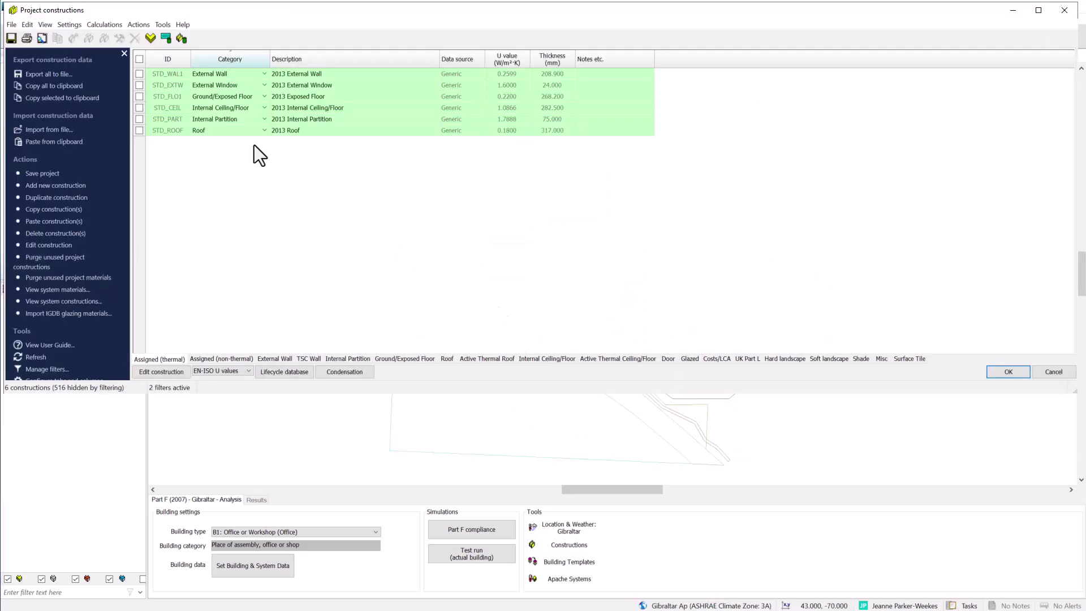
click(280, 358)
key(Return)
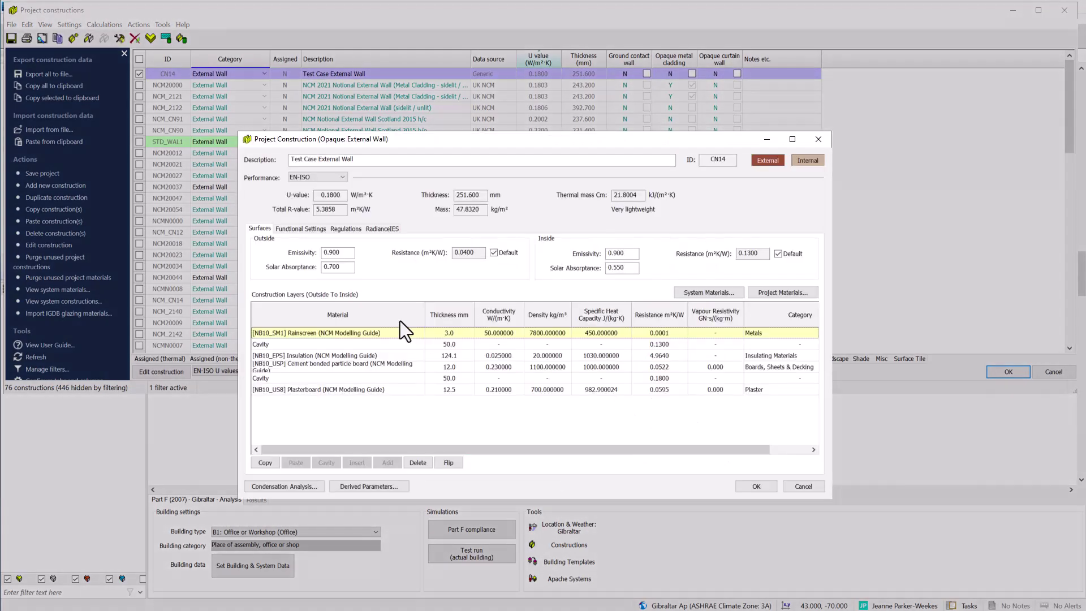
click(350, 229)
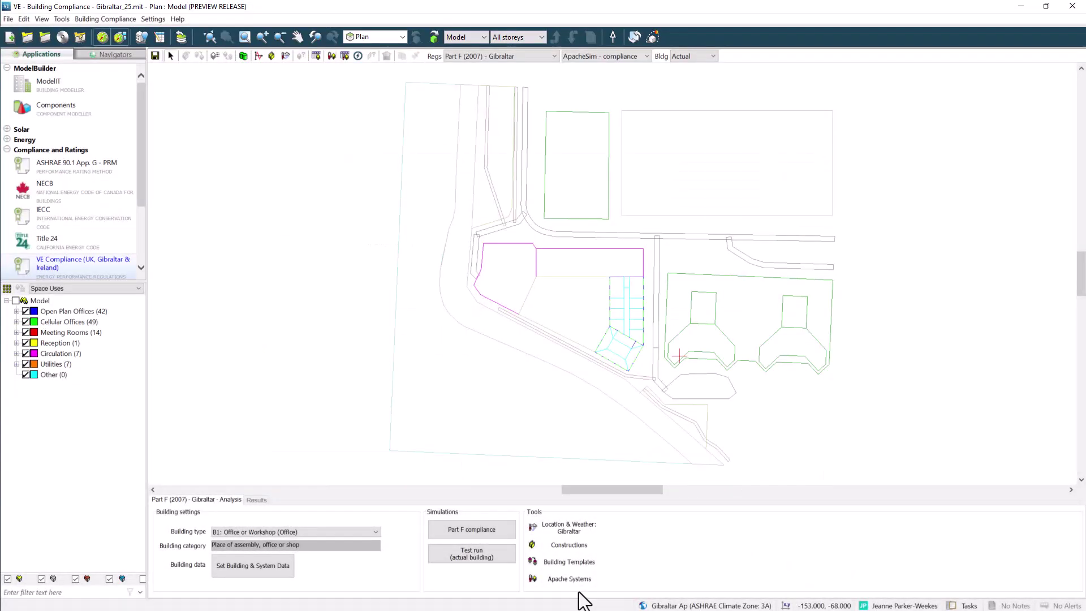
- Run the UK NCM wizard on HVAC 1 and save and apply its parameters
click(571, 581)
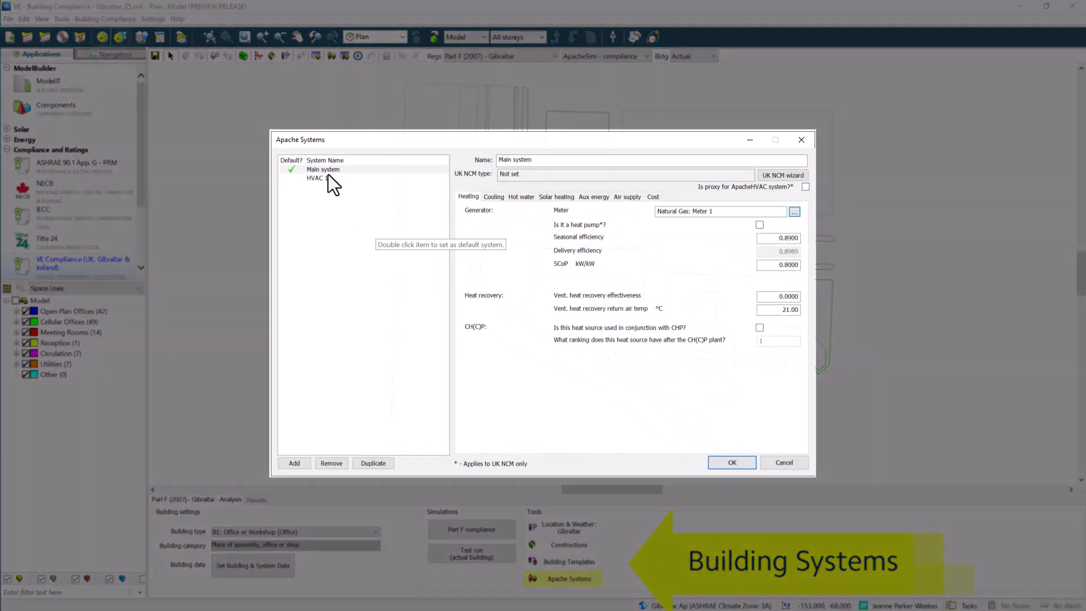
click(328, 178)
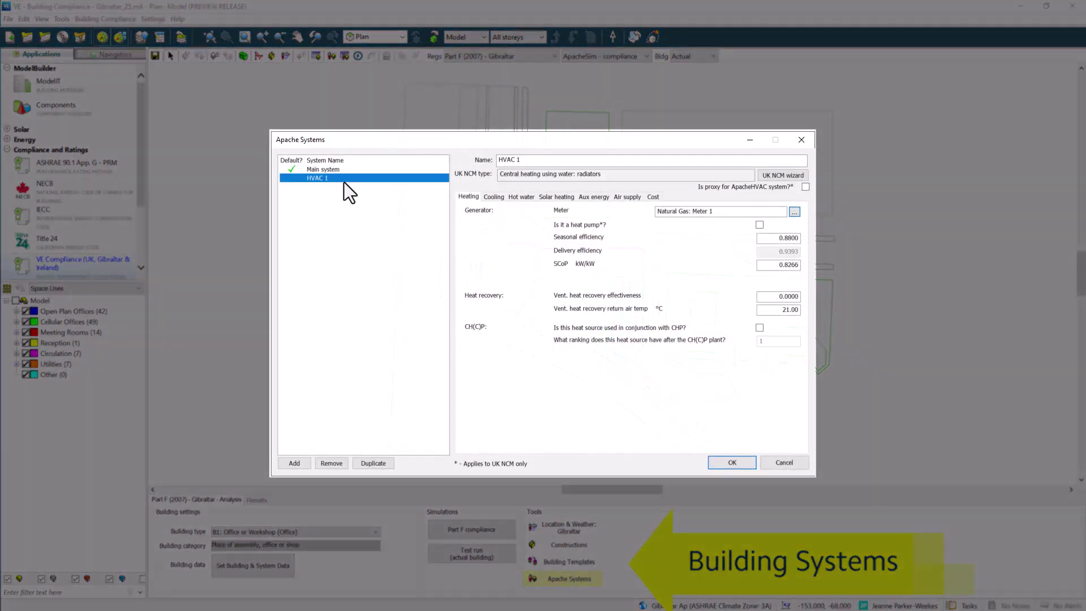
click(781, 177)
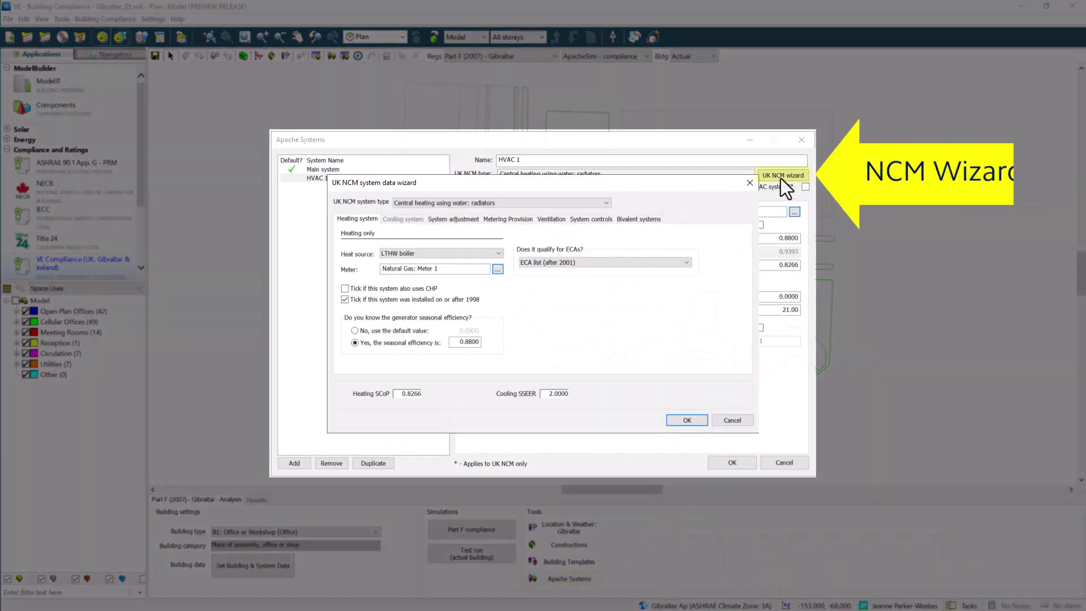
click(450, 220)
click(504, 220)
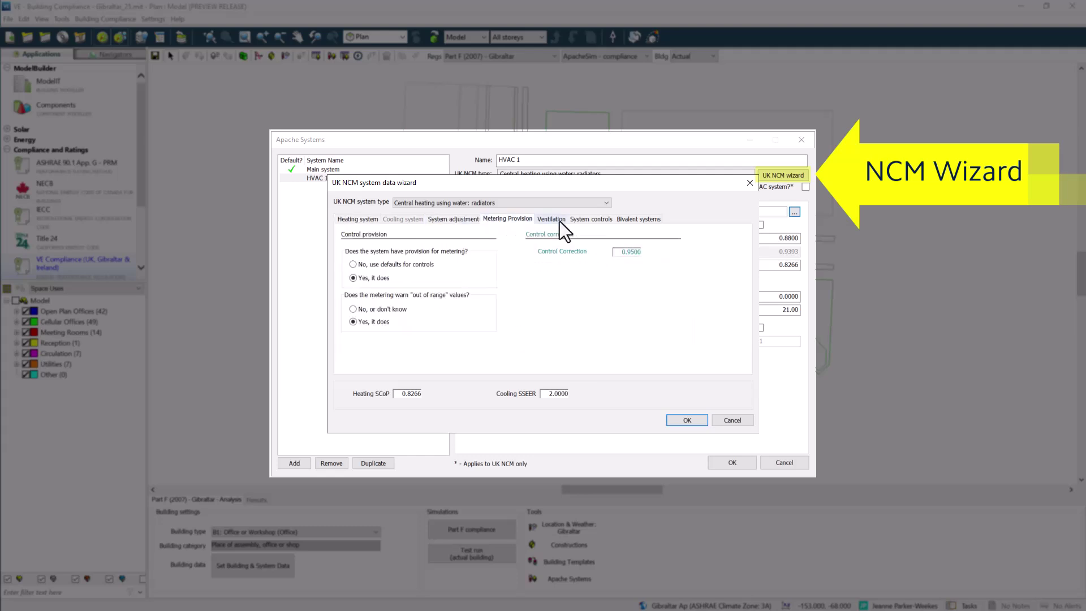
click(551, 219)
click(591, 220)
click(638, 219)
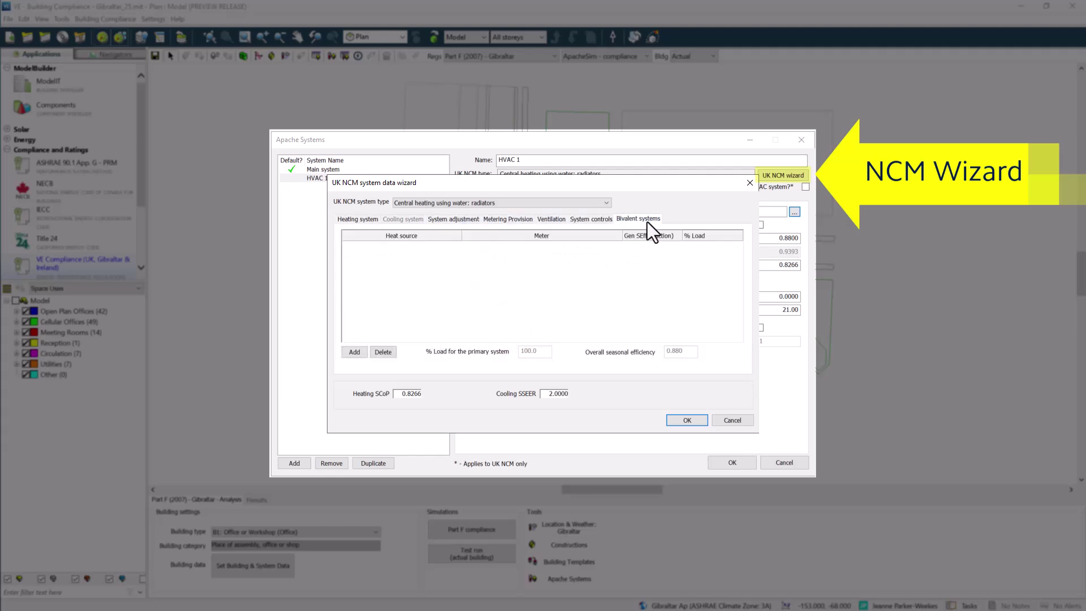
click(694, 421)
click(557, 312)
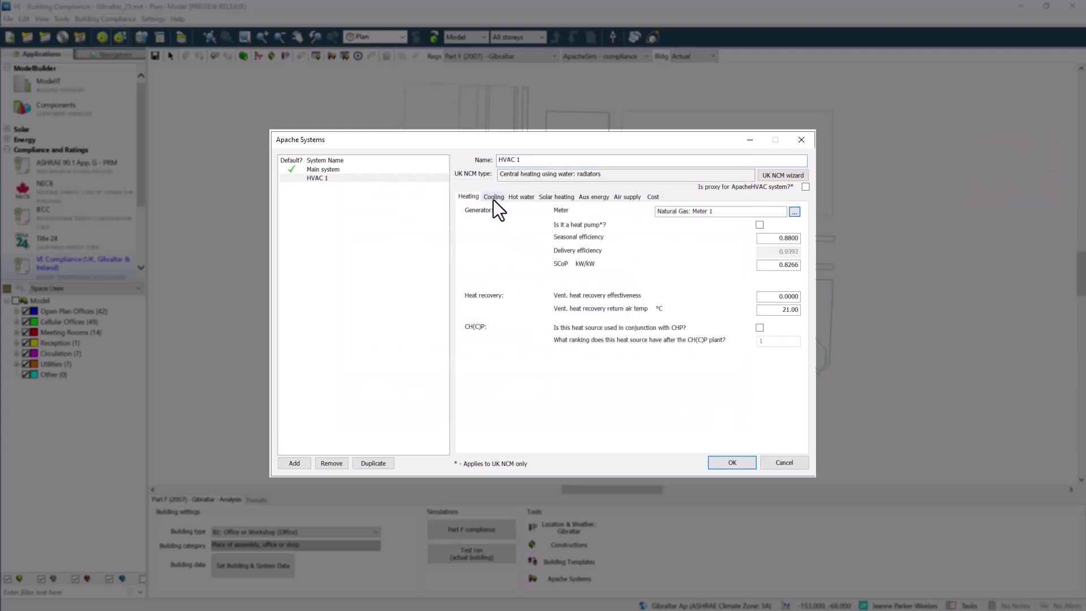
- Review HVAC 1's cooling, hot water, solar heating and auxiliary energy settings, then confirm
click(493, 198)
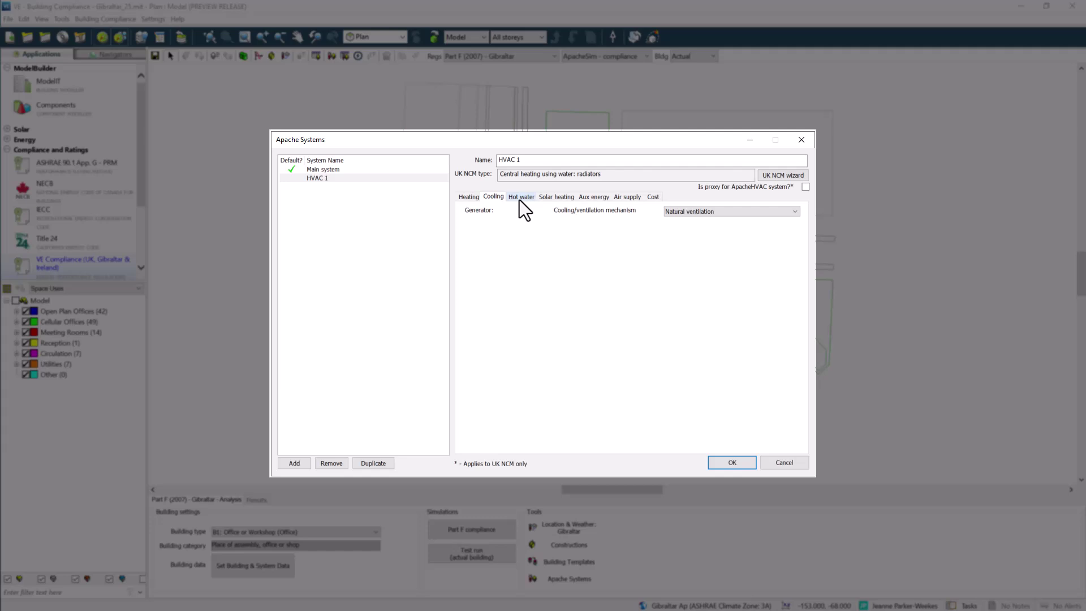
click(519, 197)
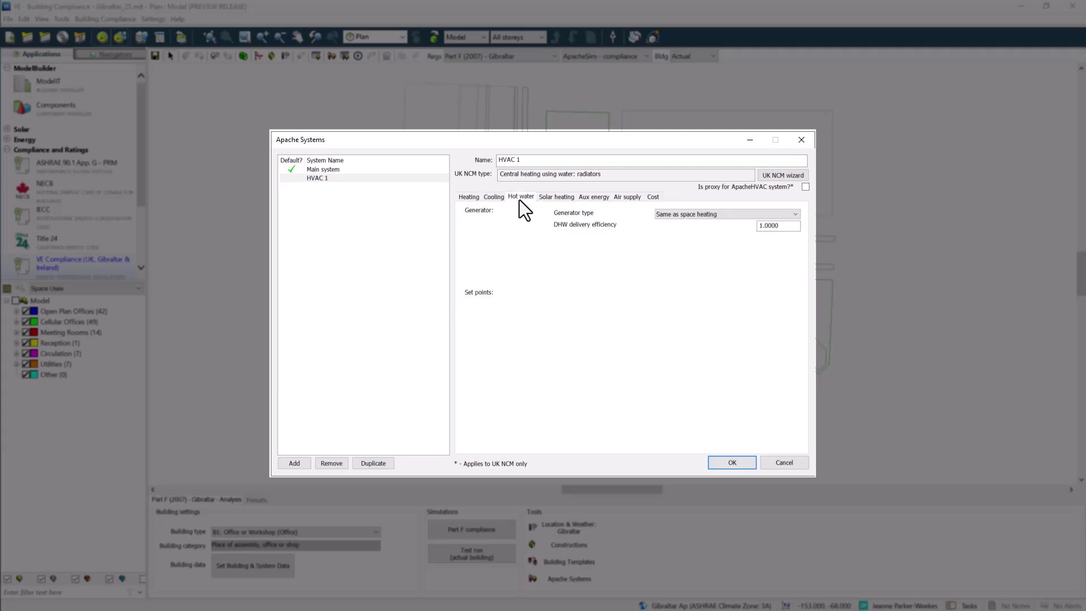
click(556, 198)
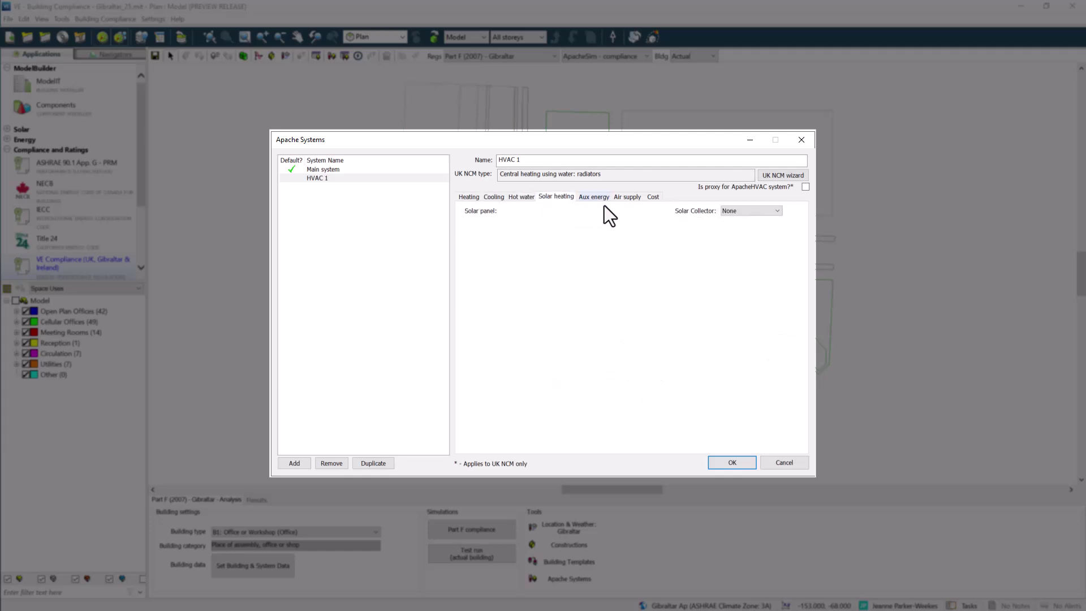
click(591, 198)
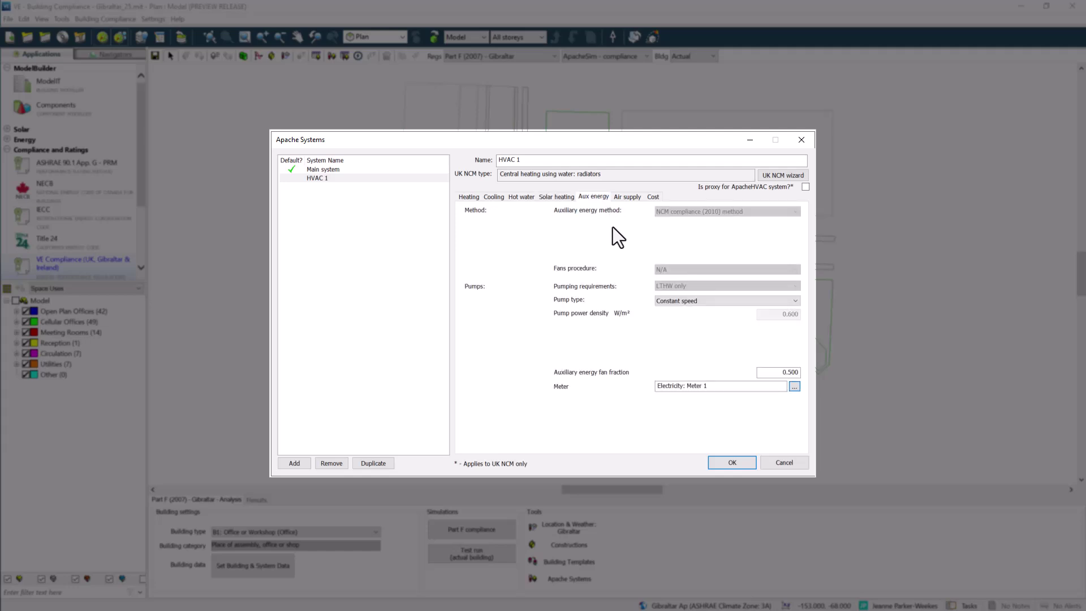
click(727, 464)
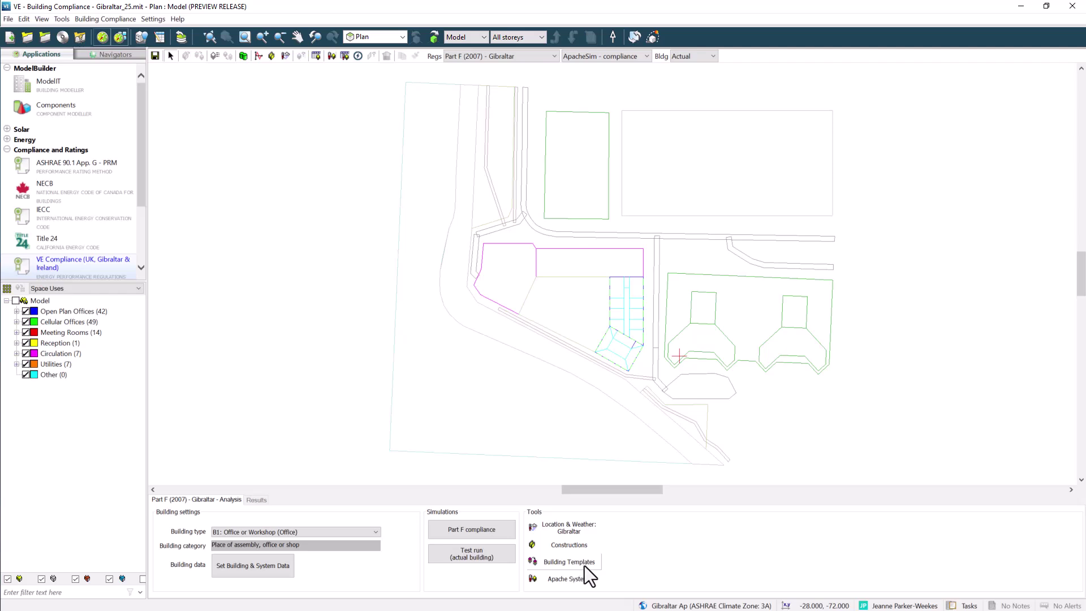
- Review the Building Template Manager's space conditions, internal gains, air exchanges and building regulations tabs
click(584, 565)
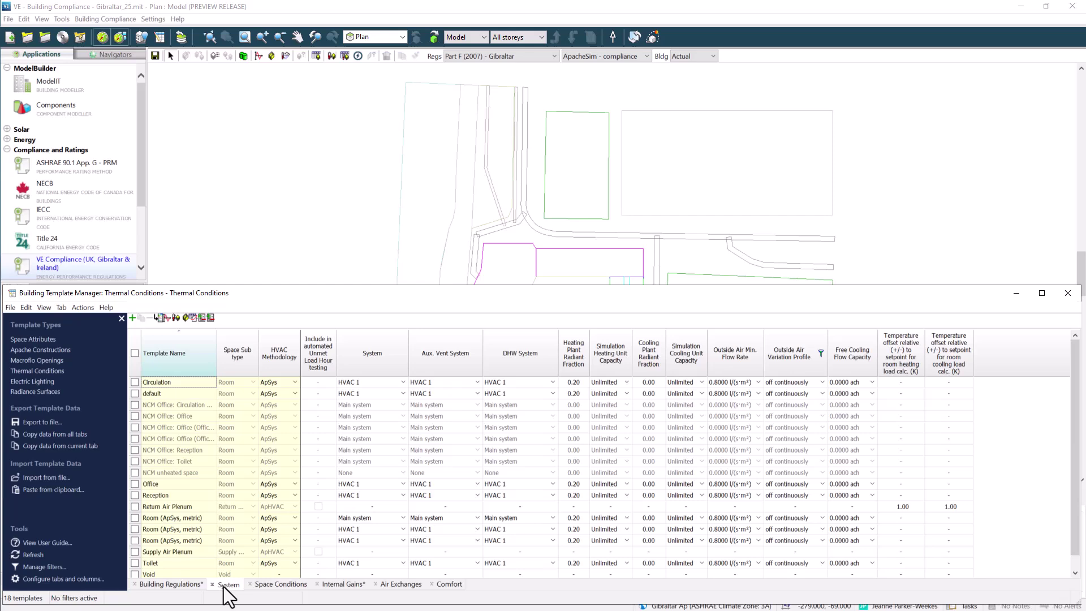
click(284, 584)
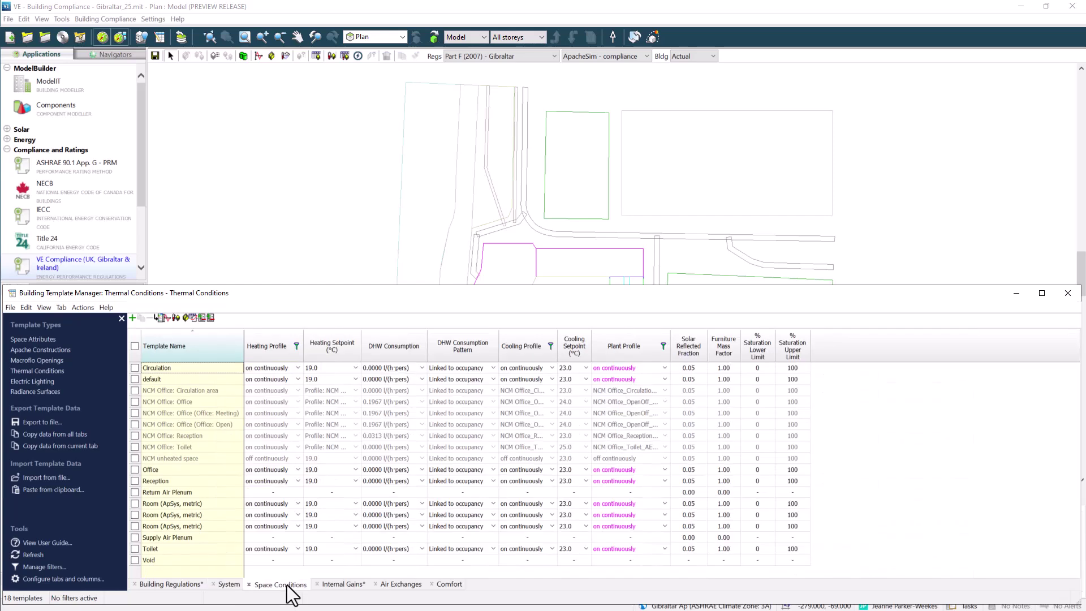
click(342, 584)
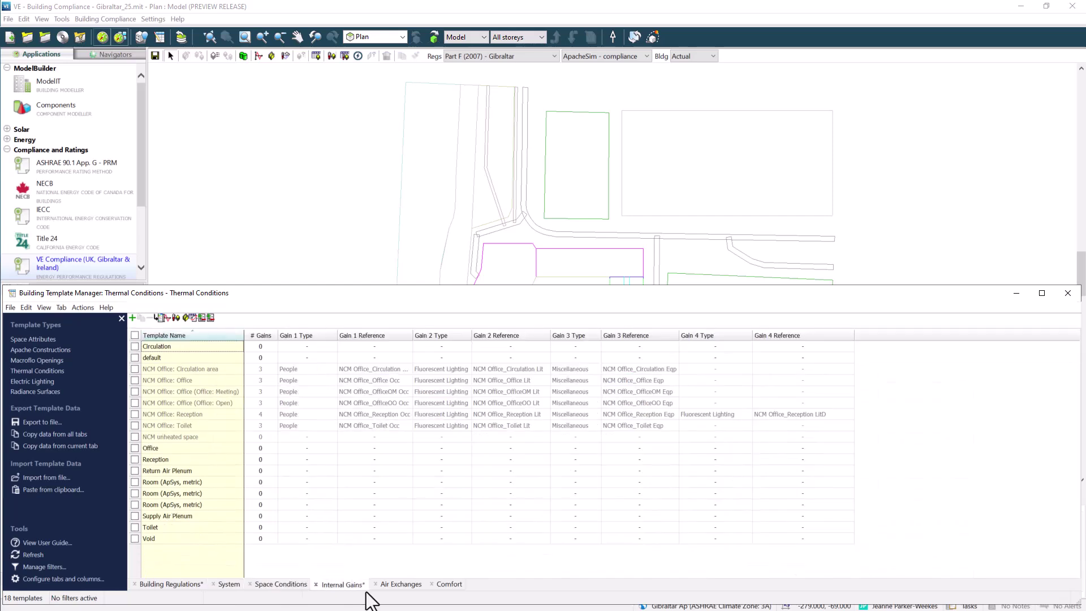
click(398, 585)
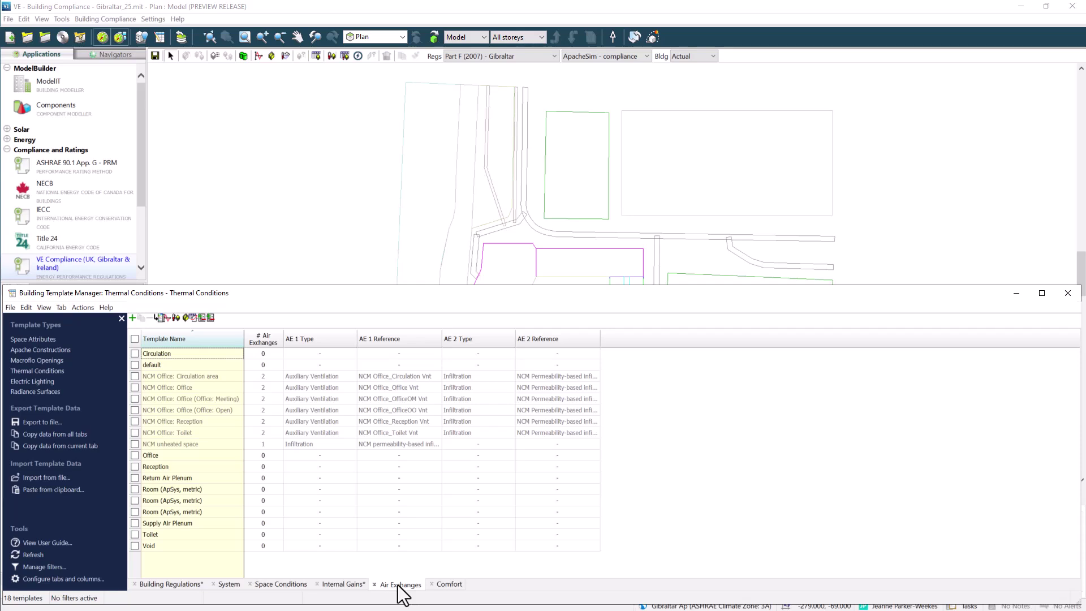
key(ctrl+Tab)
key(ctrl+Tab)
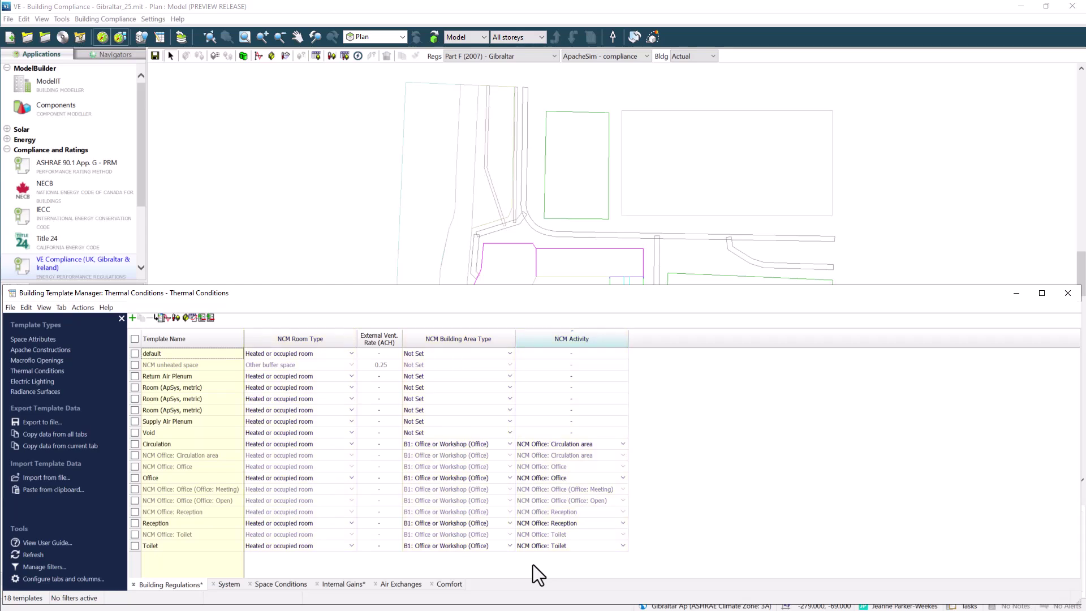
- Close the building template manager, show the model in axonometric 3-D and select every room
key(alt+F4)
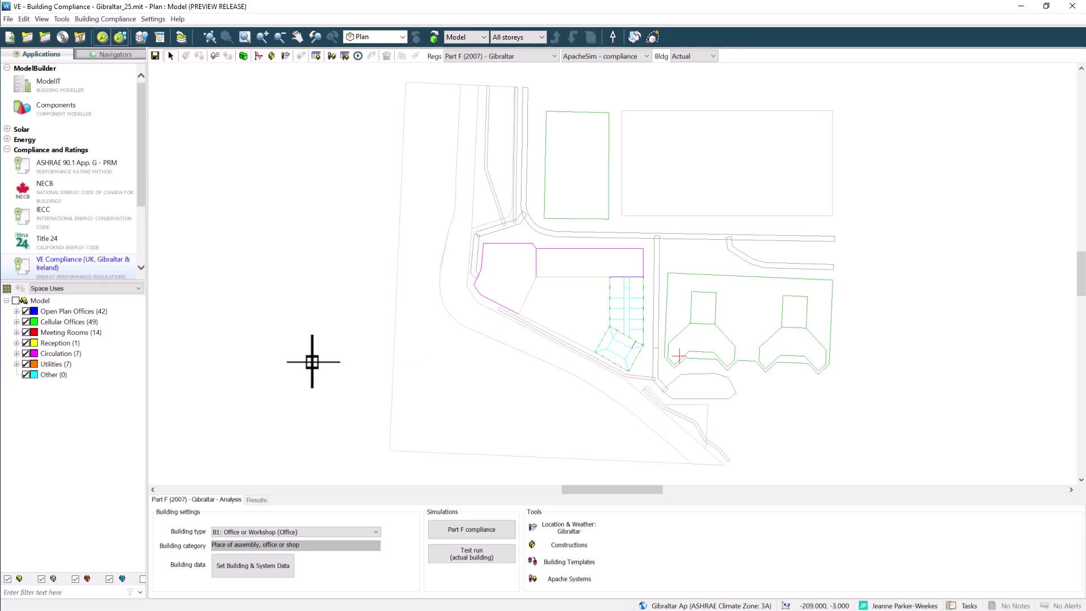
click(402, 37)
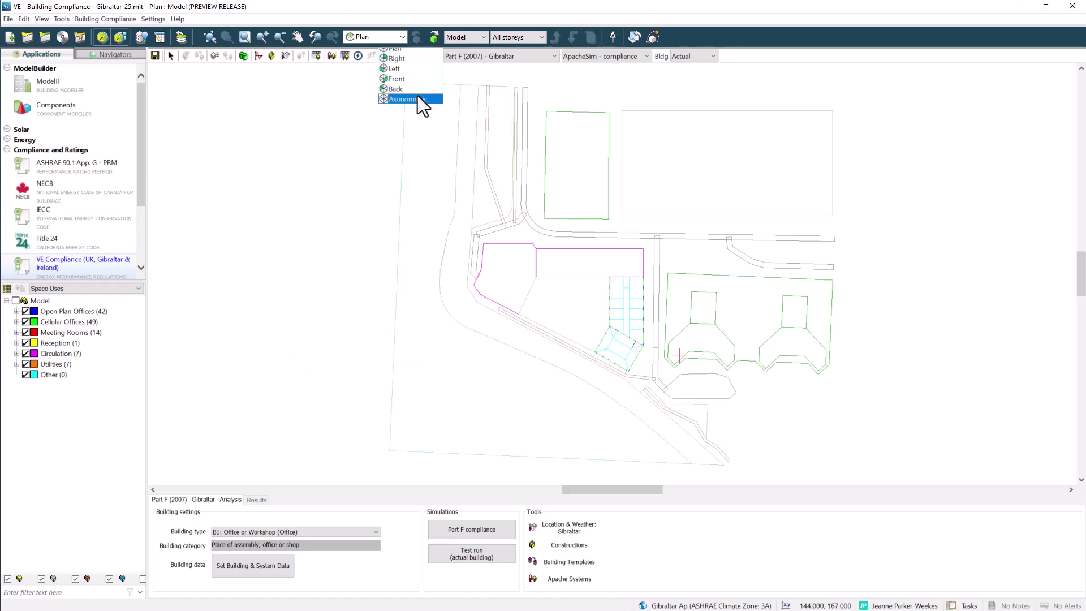
click(421, 101)
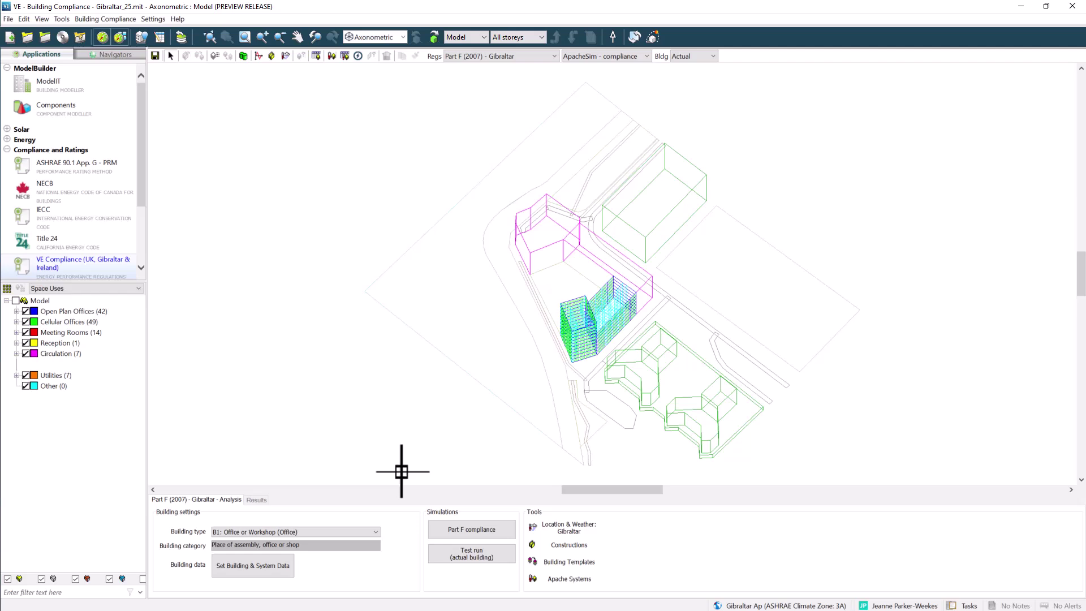
key(ctrl+a)
- Replace the internal ceiling/floor and external wall constructions with their Test Case versions
click(186, 57)
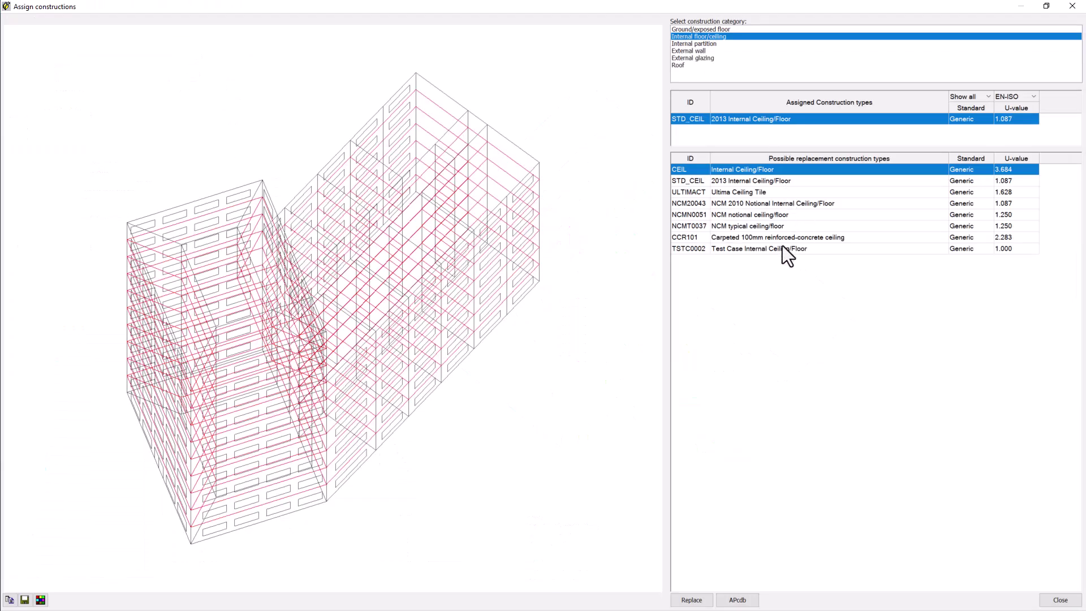
click(741, 249)
click(691, 600)
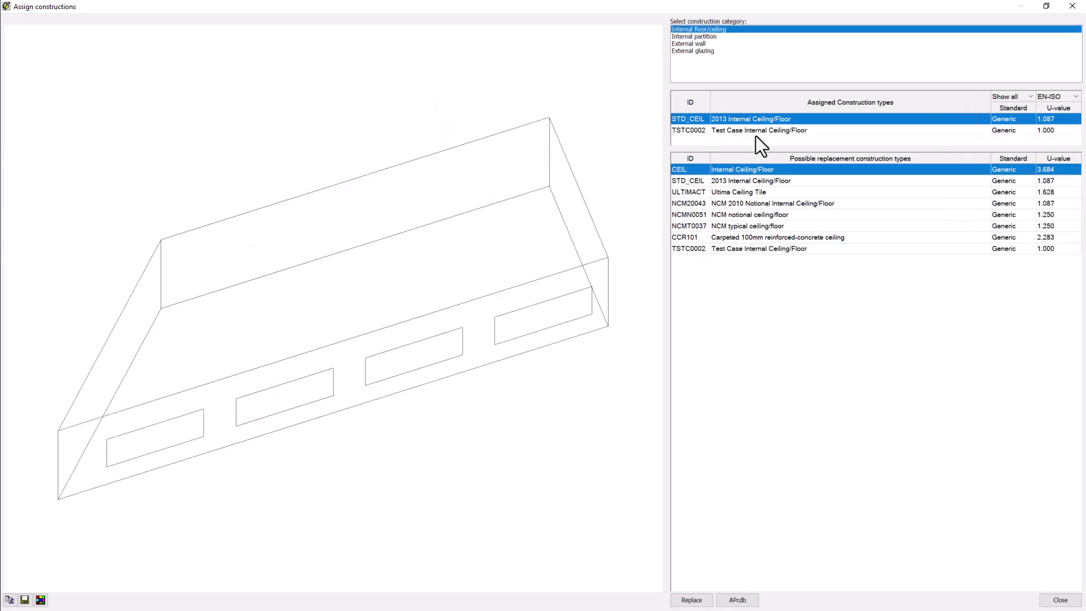
click(755, 216)
click(691, 600)
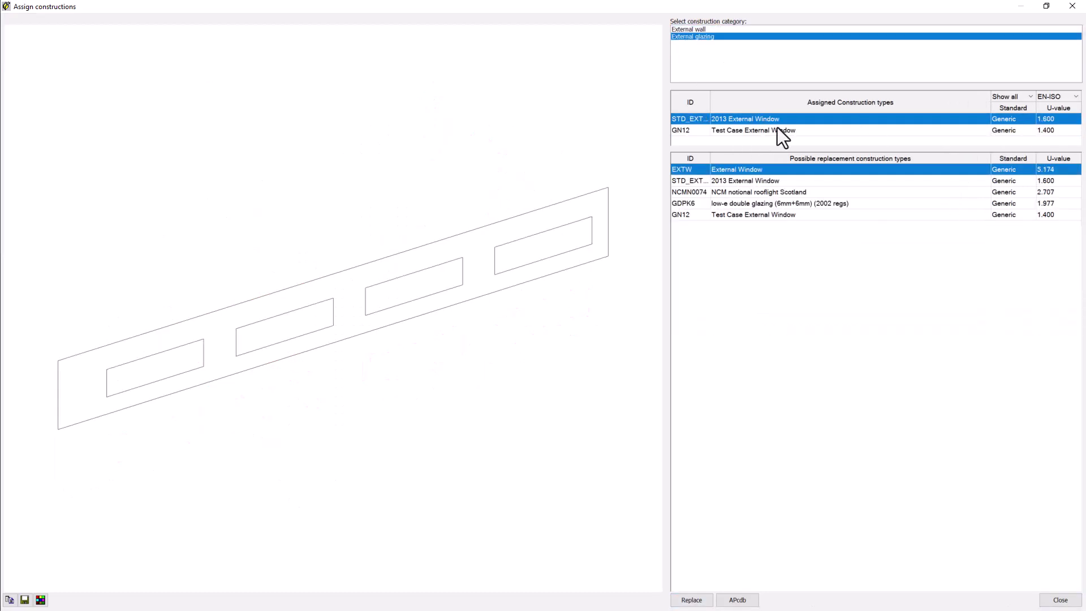
- Replace the 2013 External Window glazing with the Test Case External Window construction
click(776, 129)
click(782, 203)
click(691, 600)
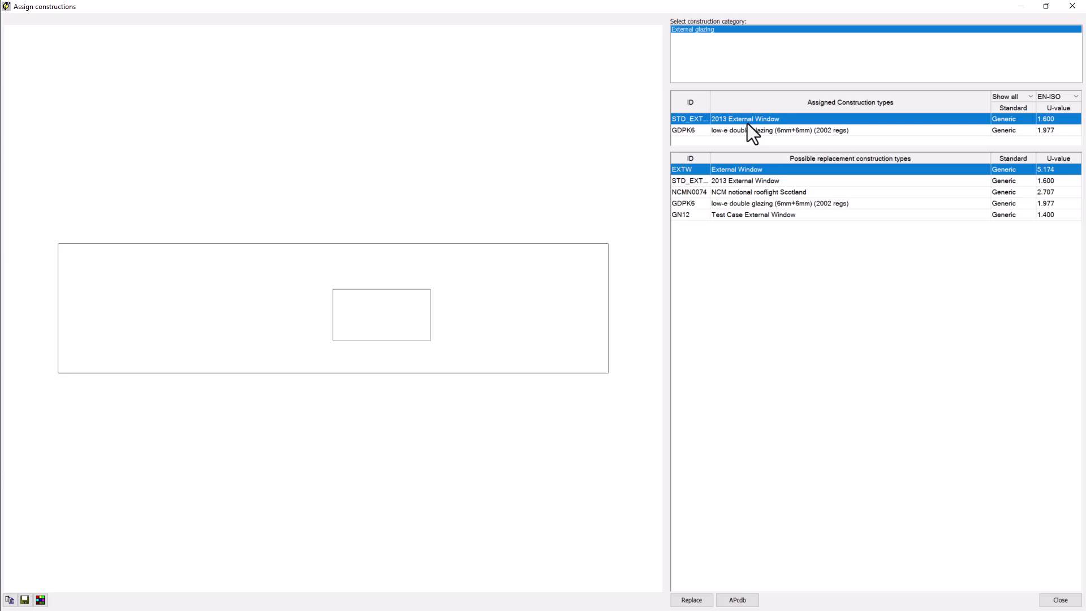
click(748, 129)
click(758, 215)
click(691, 600)
- Give the open plan offices the Office - Open template and the cellular offices Office
click(73, 311)
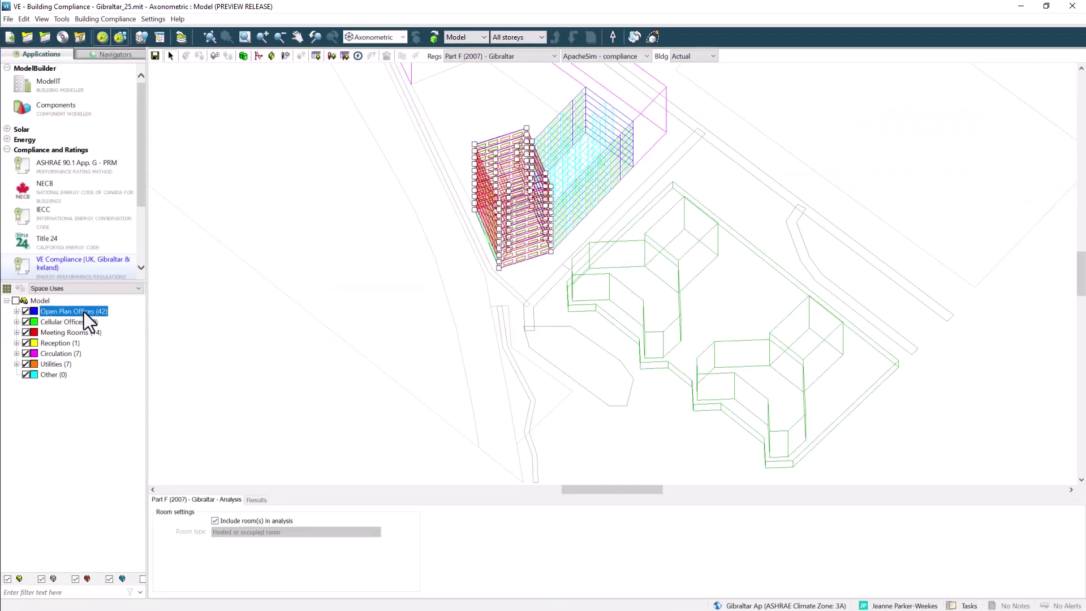
click(317, 56)
click(225, 412)
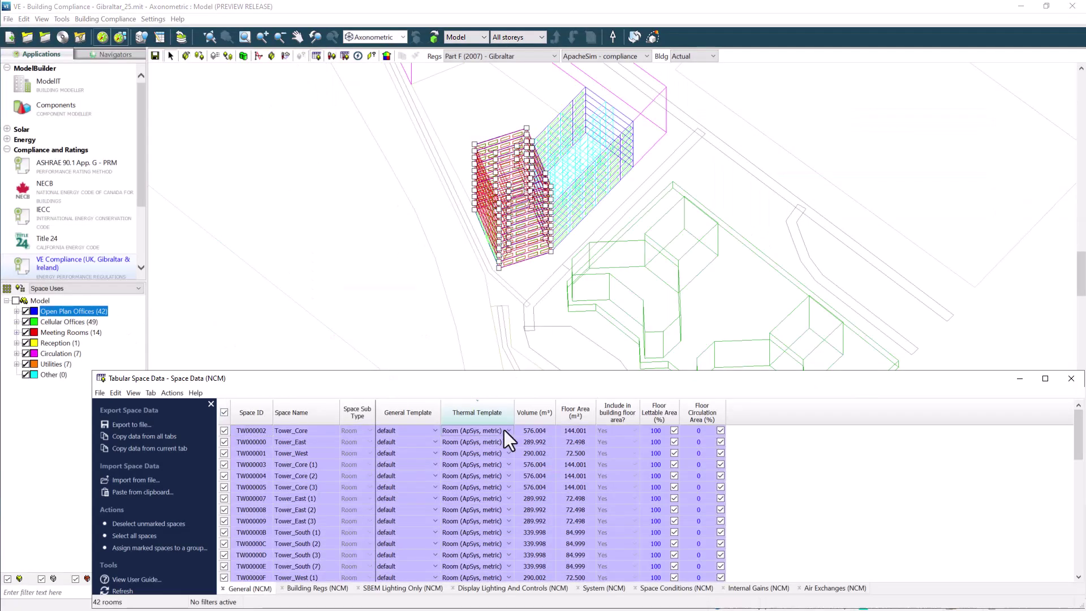
click(503, 430)
click(482, 517)
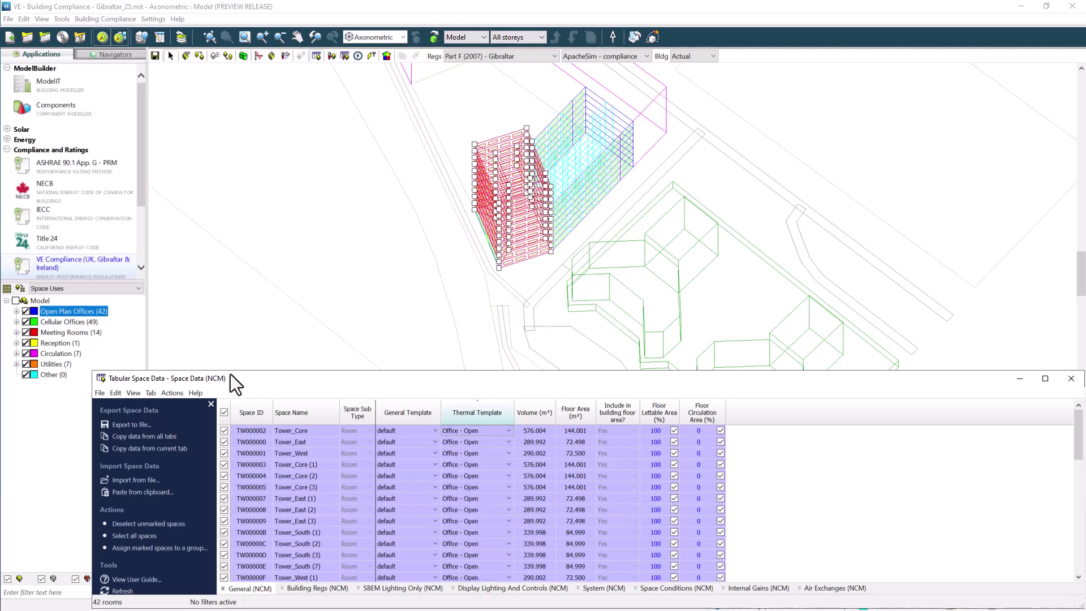
click(82, 323)
click(476, 453)
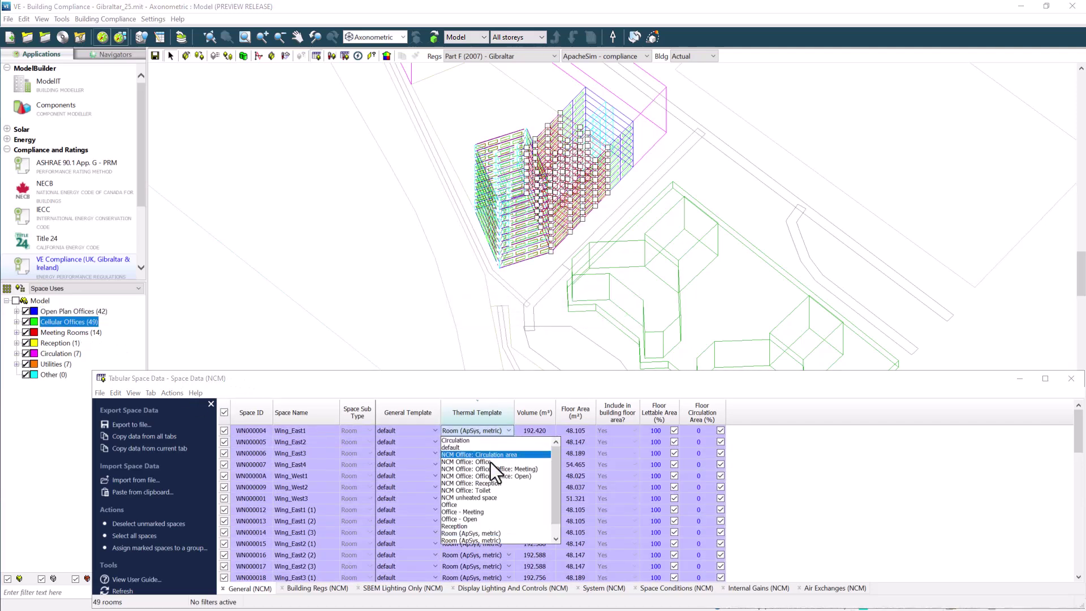
click(490, 463)
- Assign a thermal template to the 14 meeting rooms and Reception to the reception space
click(86, 333)
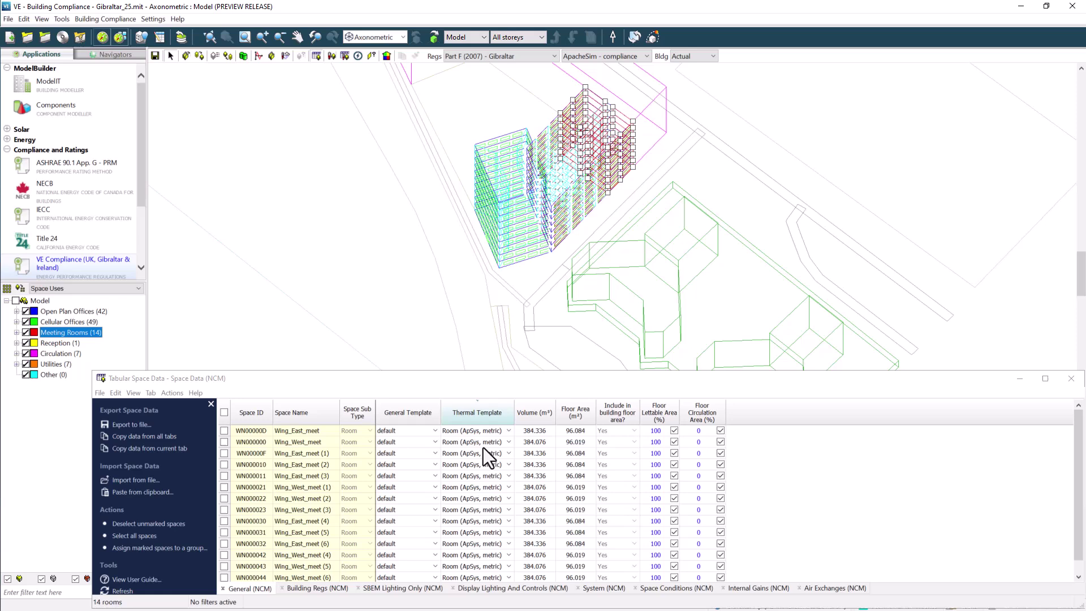
click(224, 412)
click(462, 430)
click(484, 514)
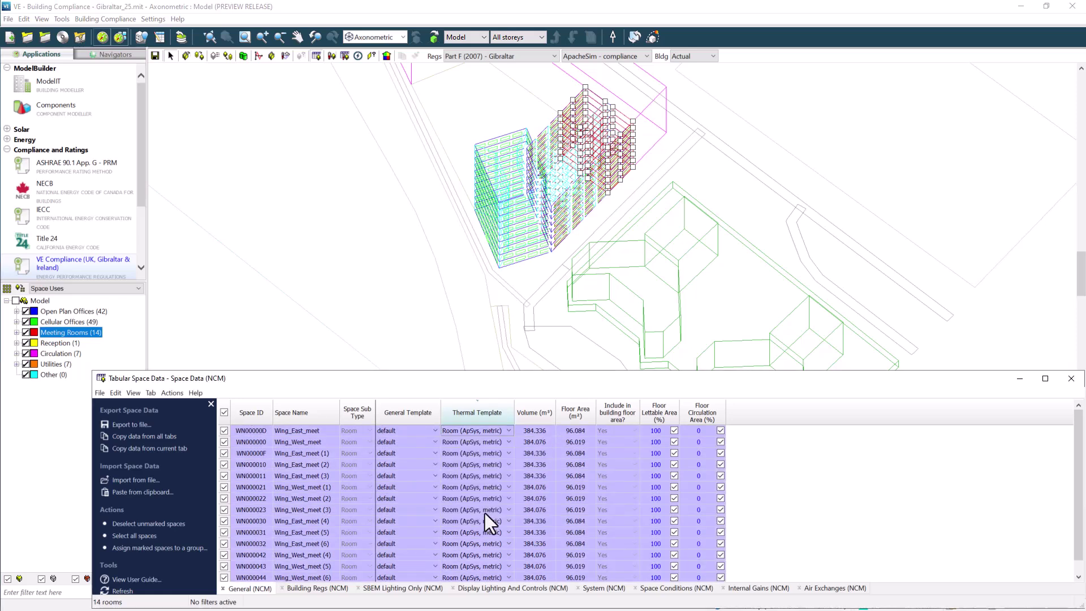
click(59, 342)
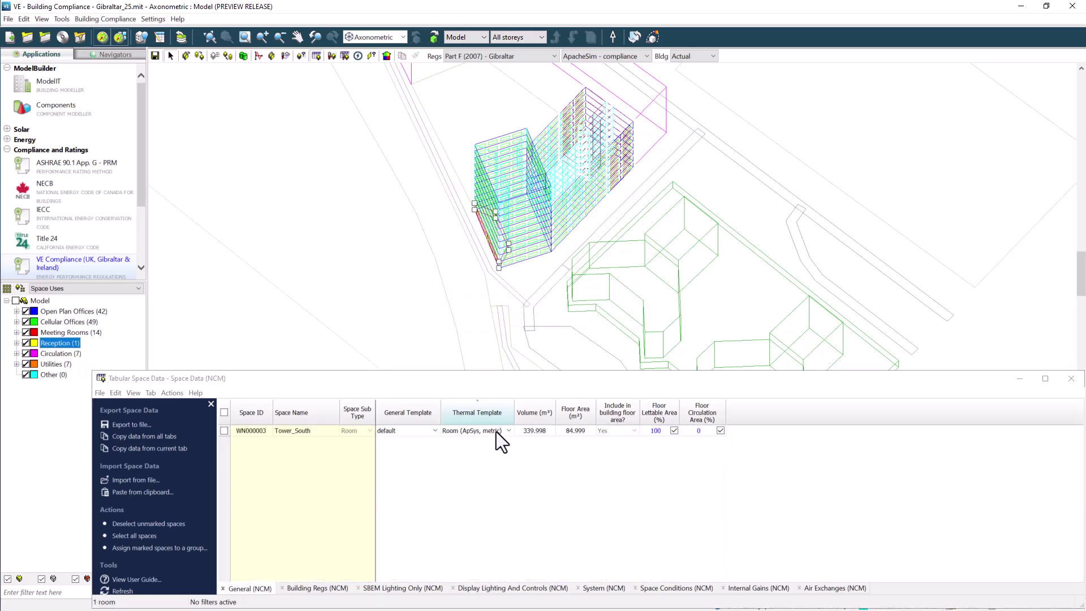
click(496, 431)
click(491, 518)
- Template the 7 circulation rooms, give the 7 utility rooms Toilet, and close the table
click(72, 353)
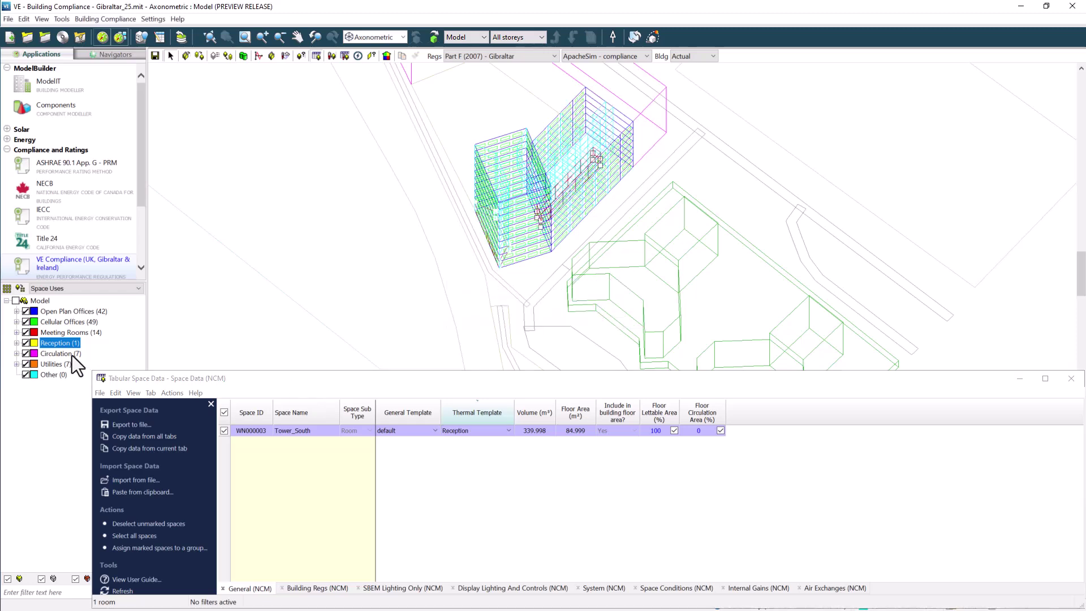
click(224, 412)
click(494, 430)
click(492, 510)
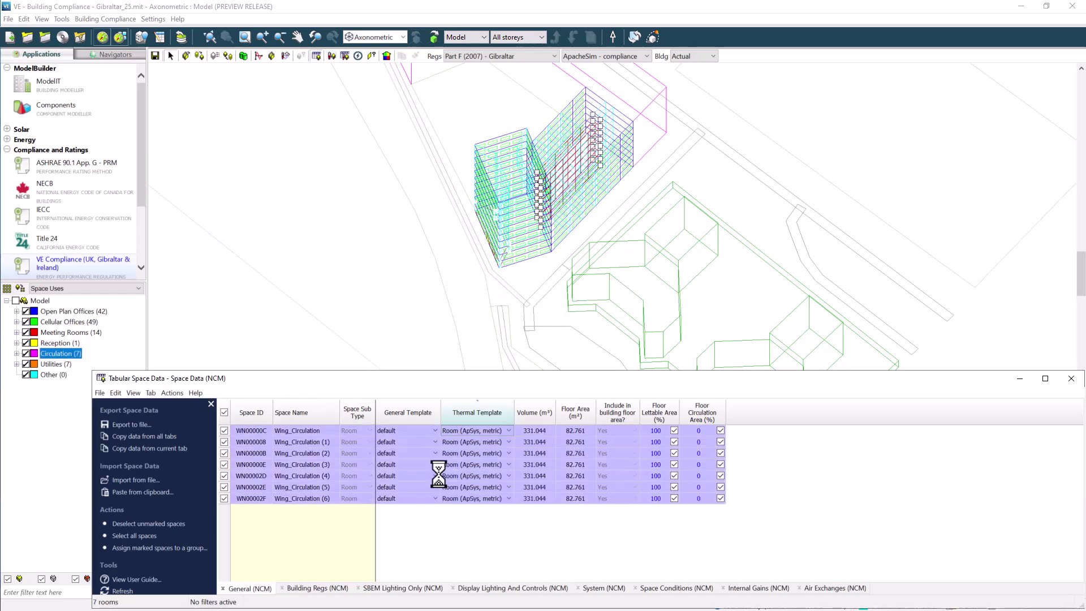
click(55, 364)
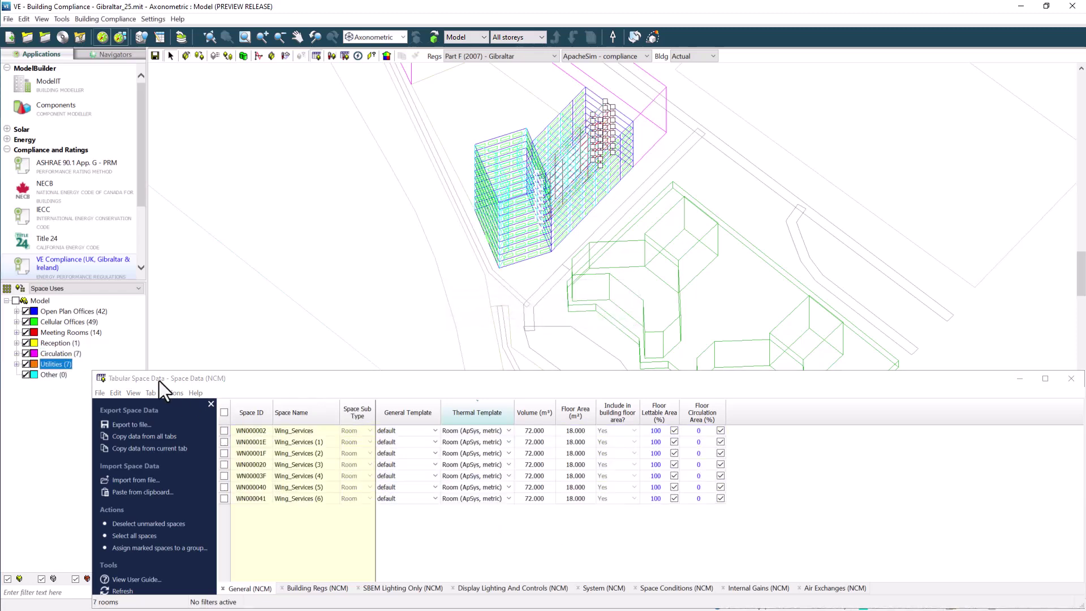
click(224, 412)
click(484, 431)
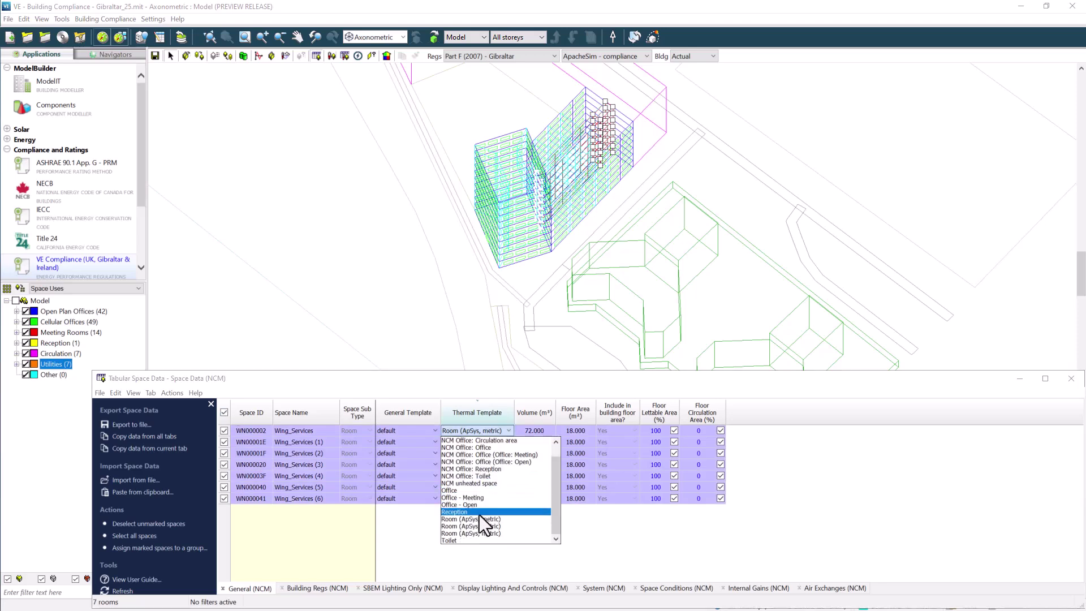
click(472, 533)
click(1070, 378)
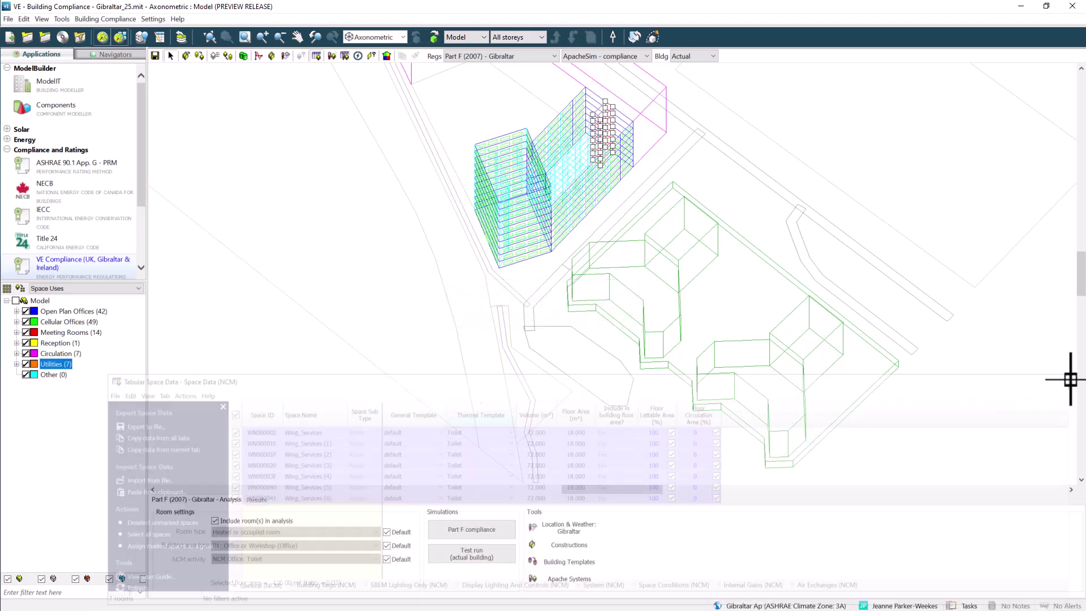
- Switch the building variant from Actual to the Reference building
click(711, 56)
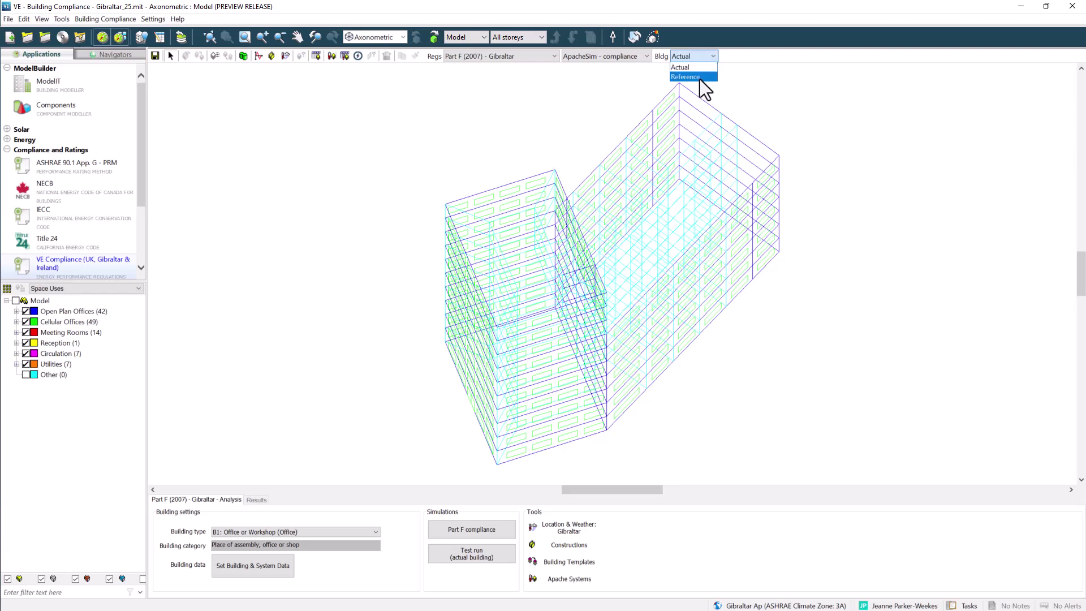
click(700, 79)
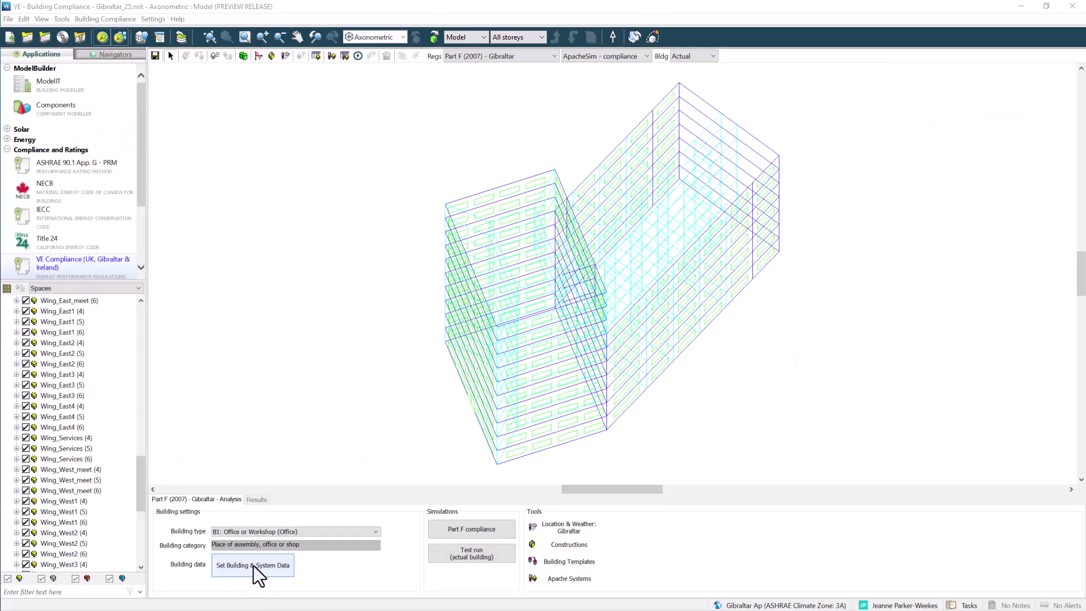
- Enter Gibraltar as the street address and IES as the certifier name in Building & System Data
click(254, 566)
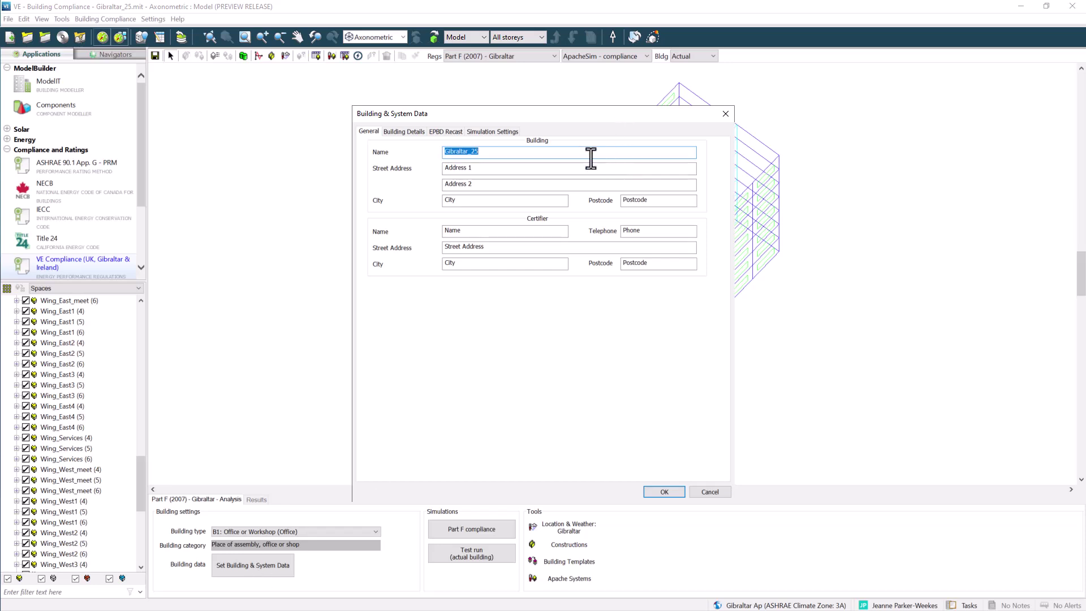
key(Tab)
text(Gibraltar)
key(Tab)
key(Tab)
key(Tab)
key(Tab)
text(IES)
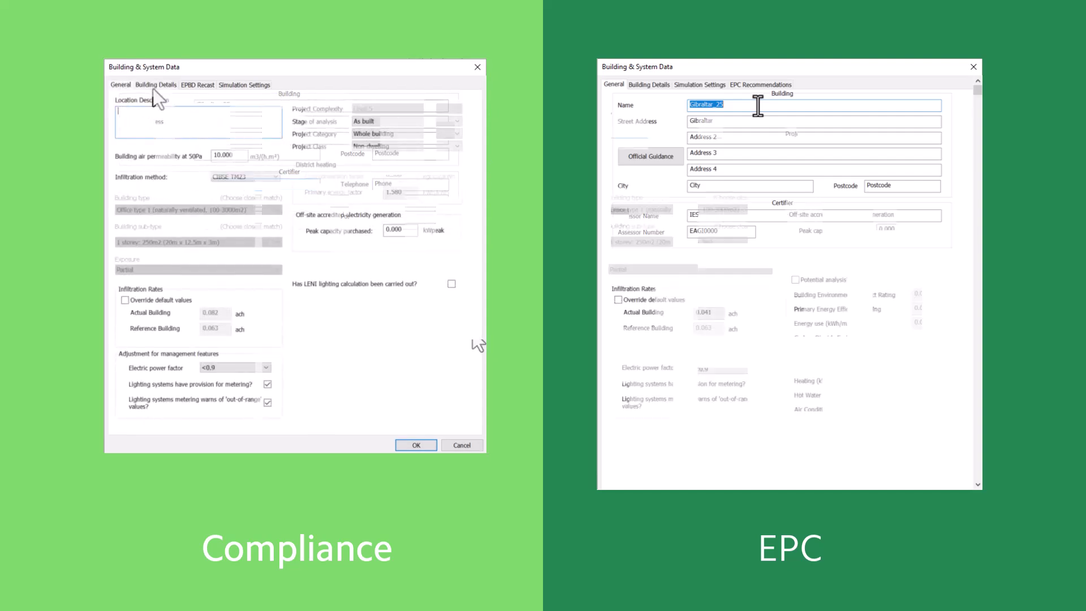
- Review the Building Details, EPBD Recast/EPC Recommendations and Simulation Settings pages
click(649, 85)
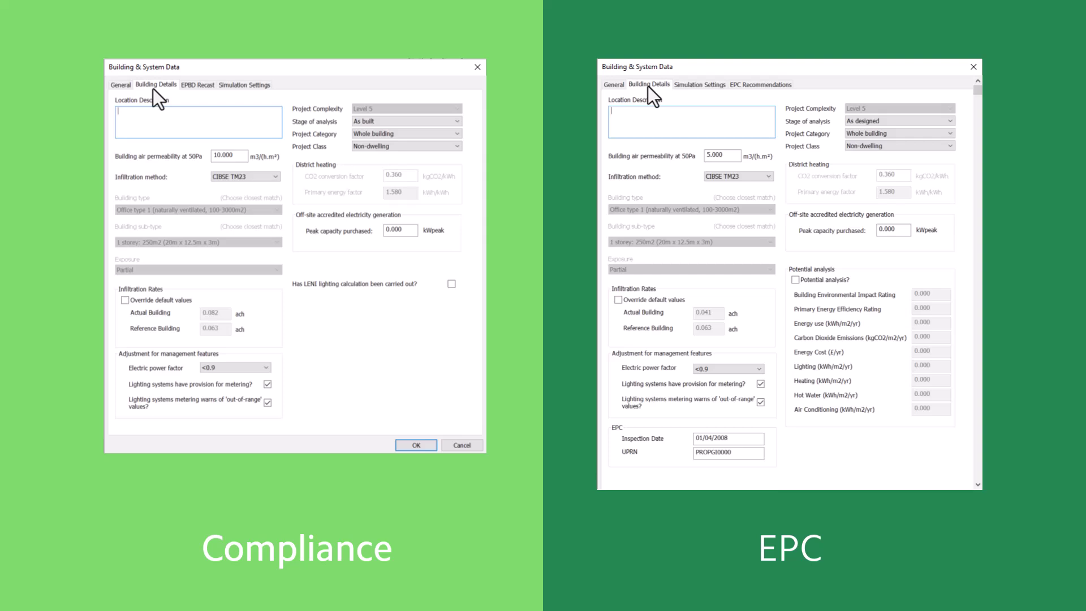
click(763, 85)
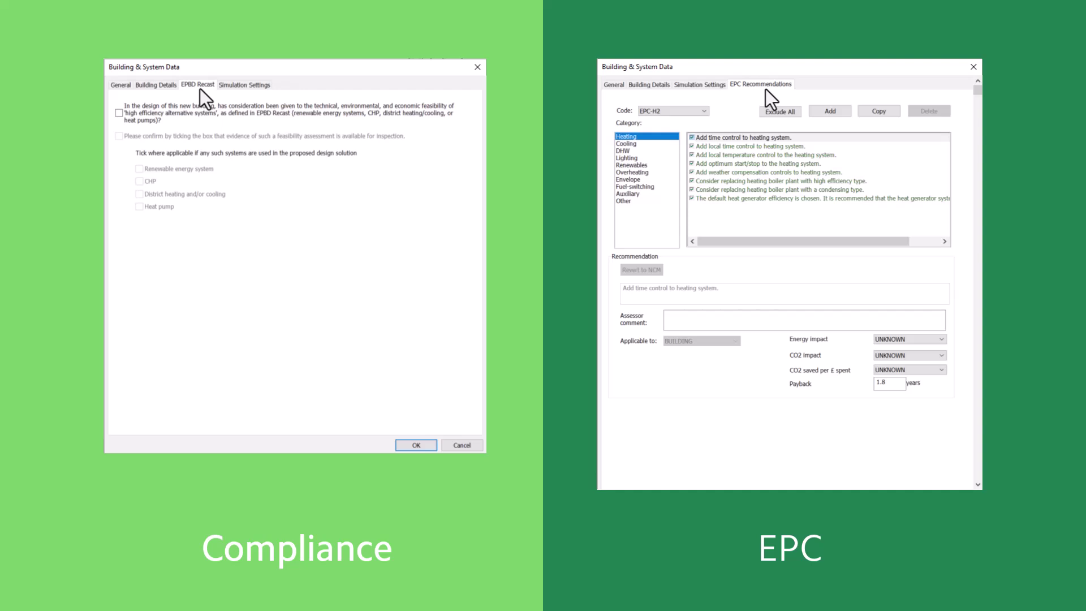
click(244, 84)
click(699, 85)
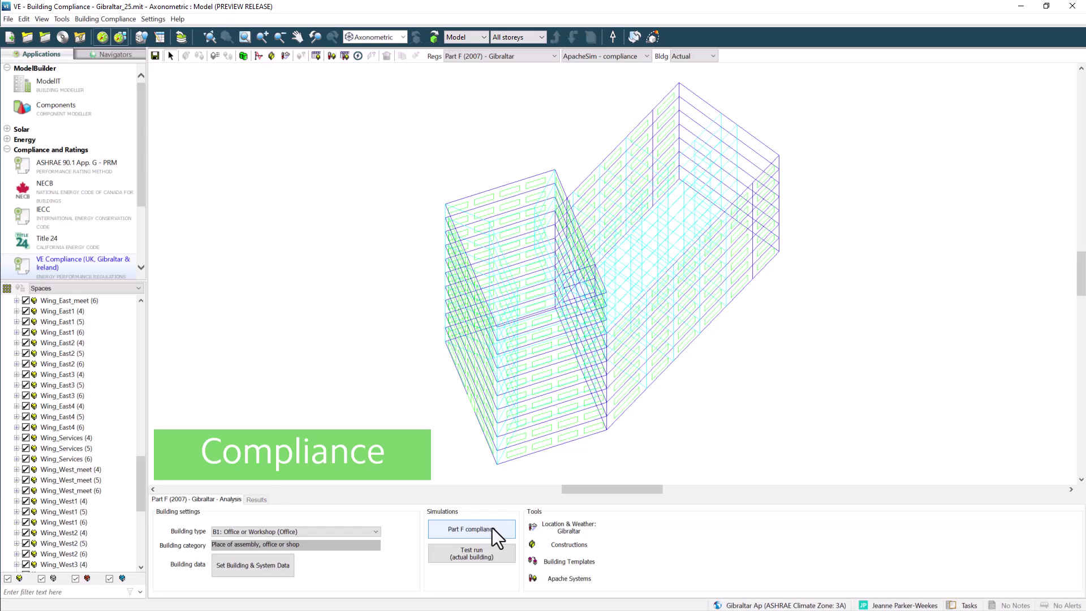
- Run the Part F compliance calculation
click(492, 527)
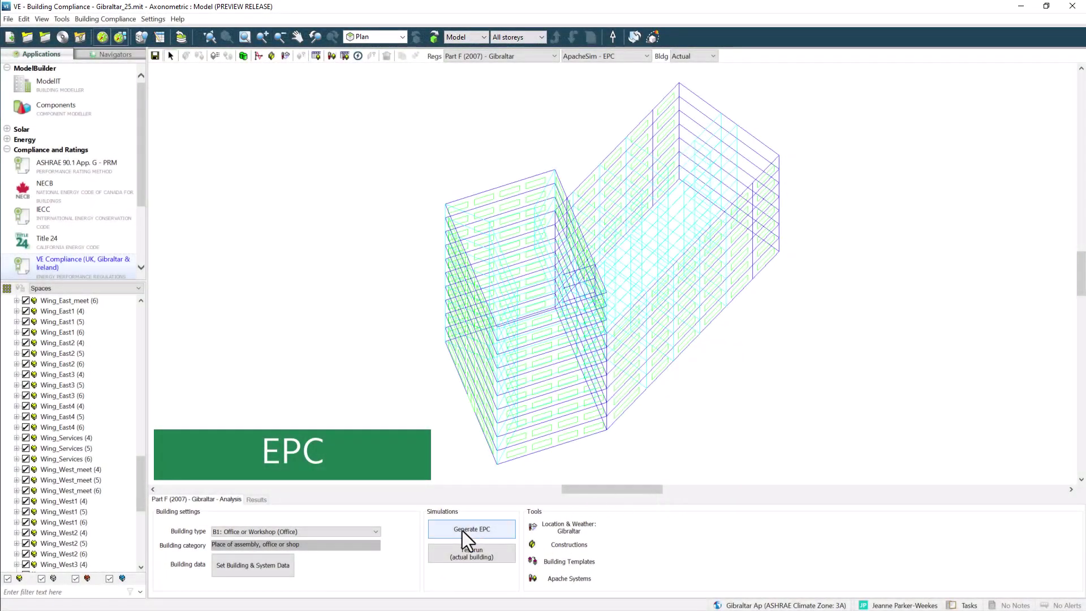
- Generate the EPC and view the certificate: BER 60.8 band A against TER 159.7 band B
click(463, 531)
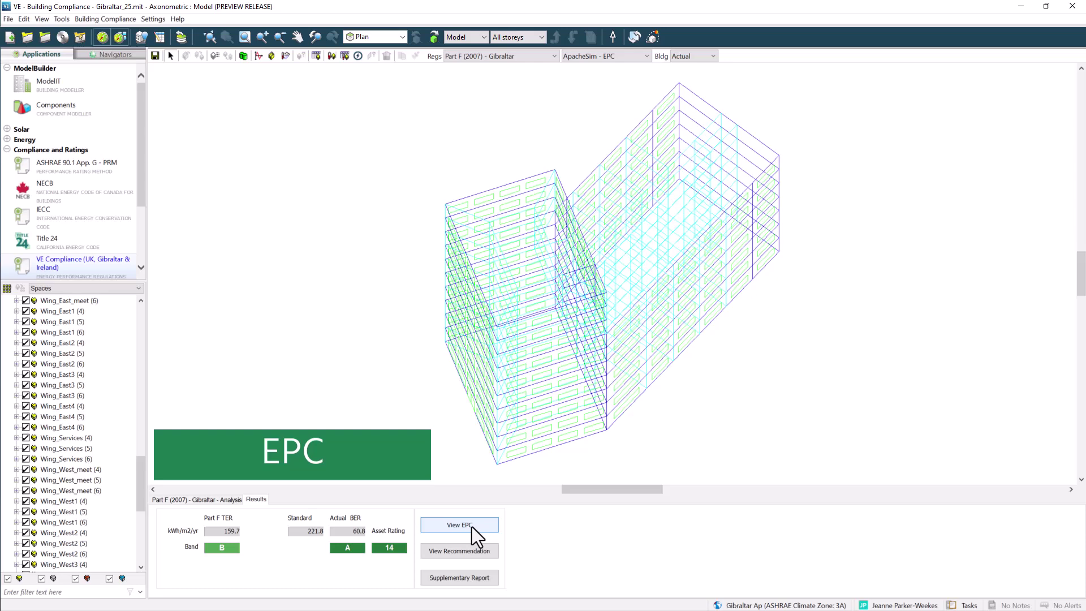
click(470, 526)
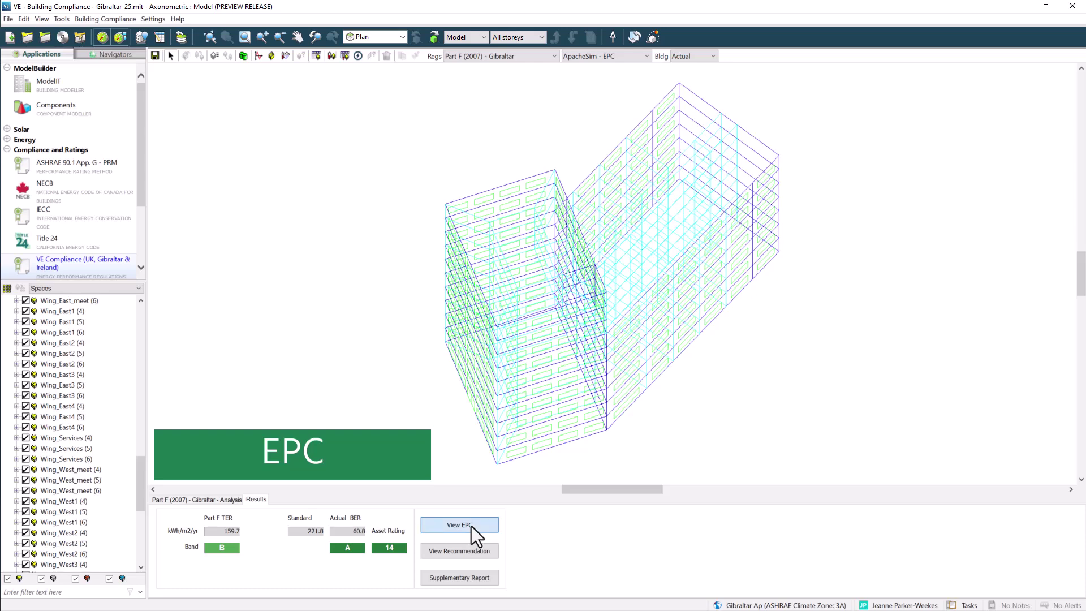